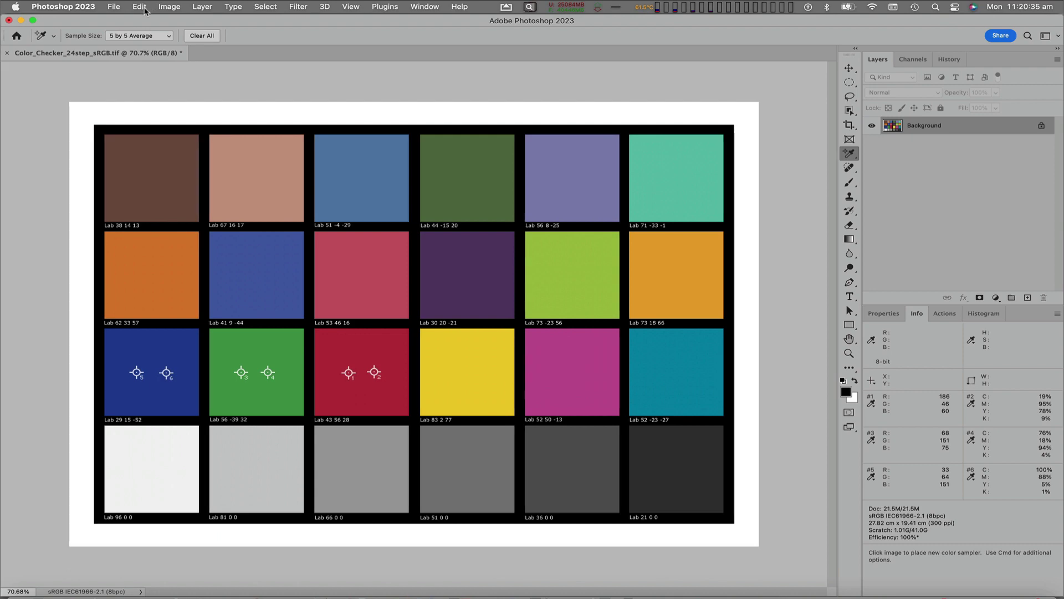
- Set Photoshop's RGB working space to ProPhoto RGB.icc in Color Settings
left_click(140, 7)
left_click(182, 383)
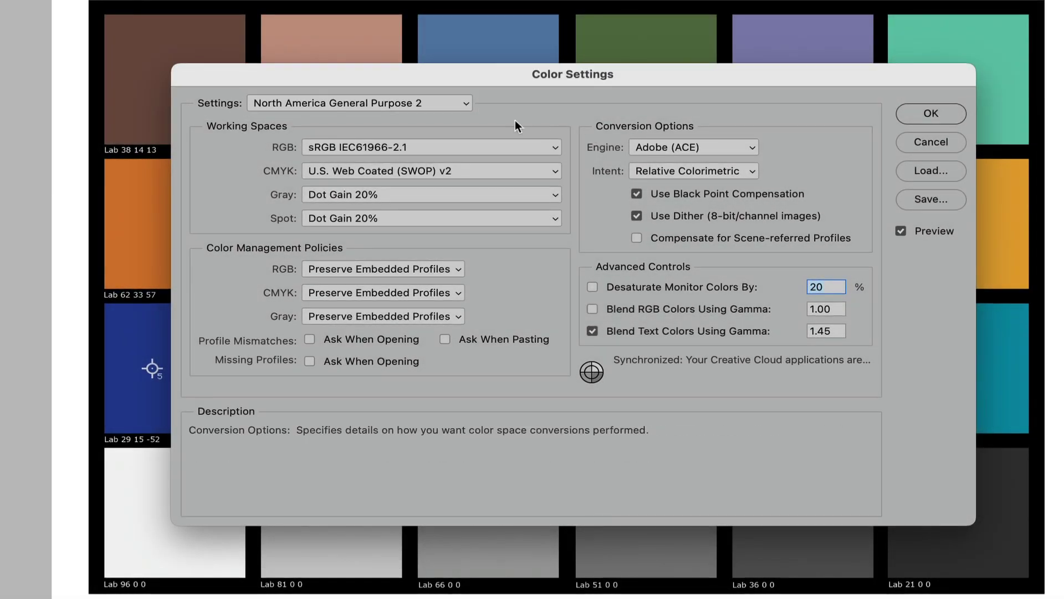
left_click(557, 145)
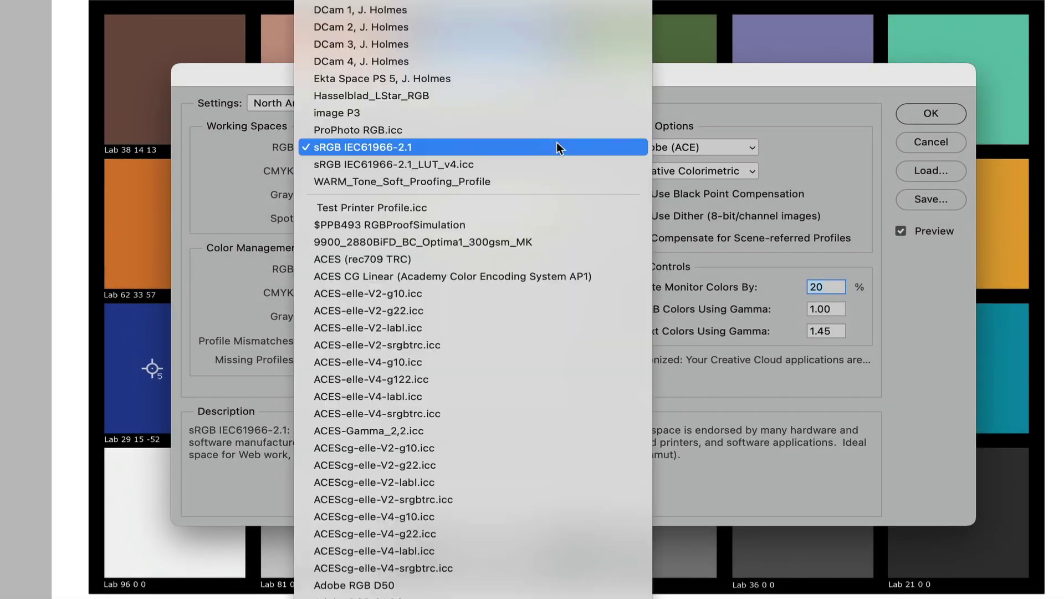
left_click(437, 127)
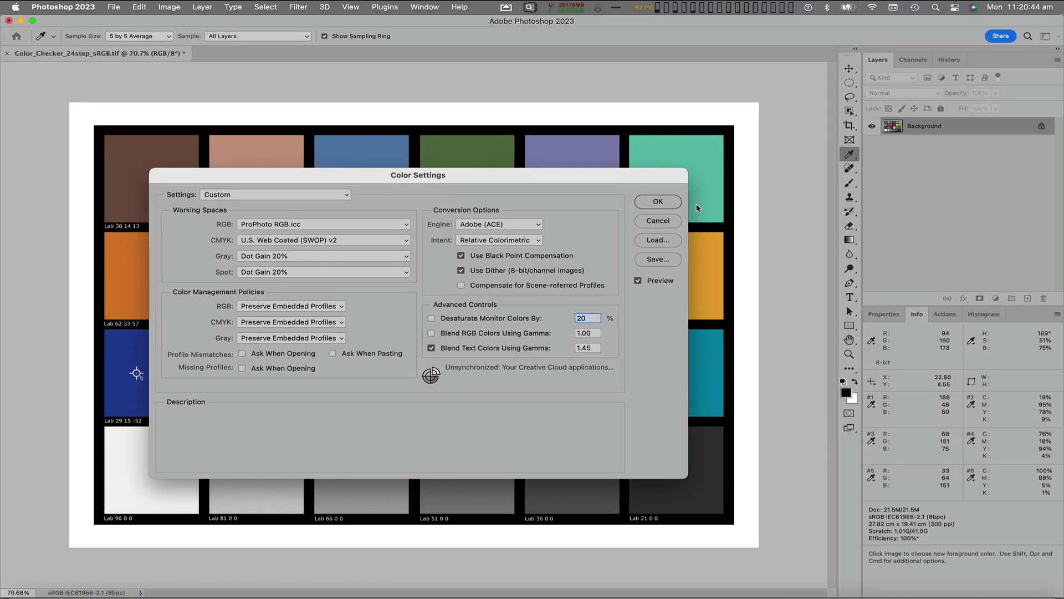
key("Return")
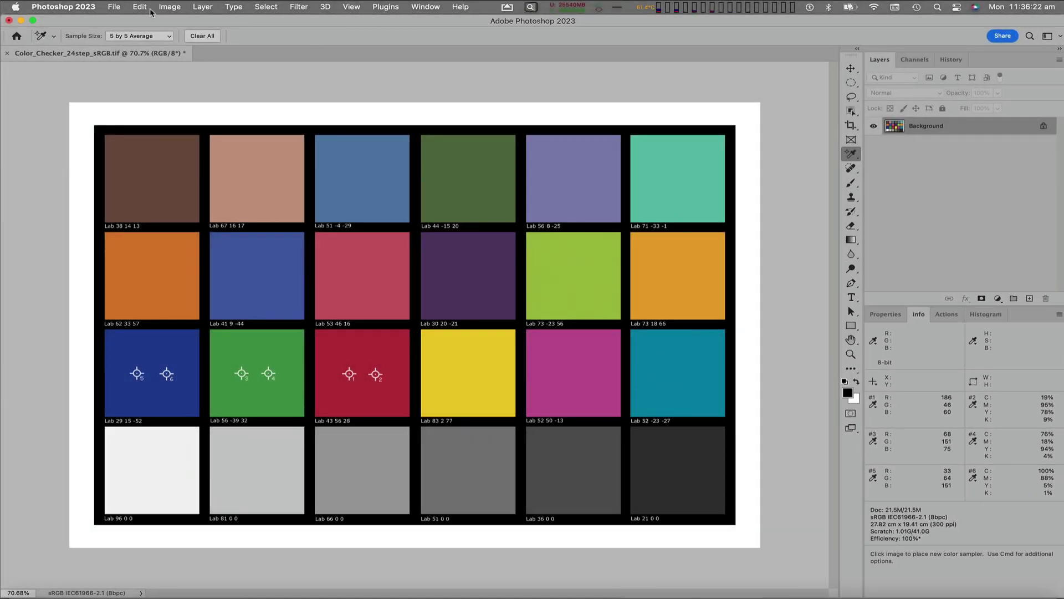
- Switch the CMYK working space in Color Settings to U.S. Sheetfed Uncoated v2
left_click(140, 7)
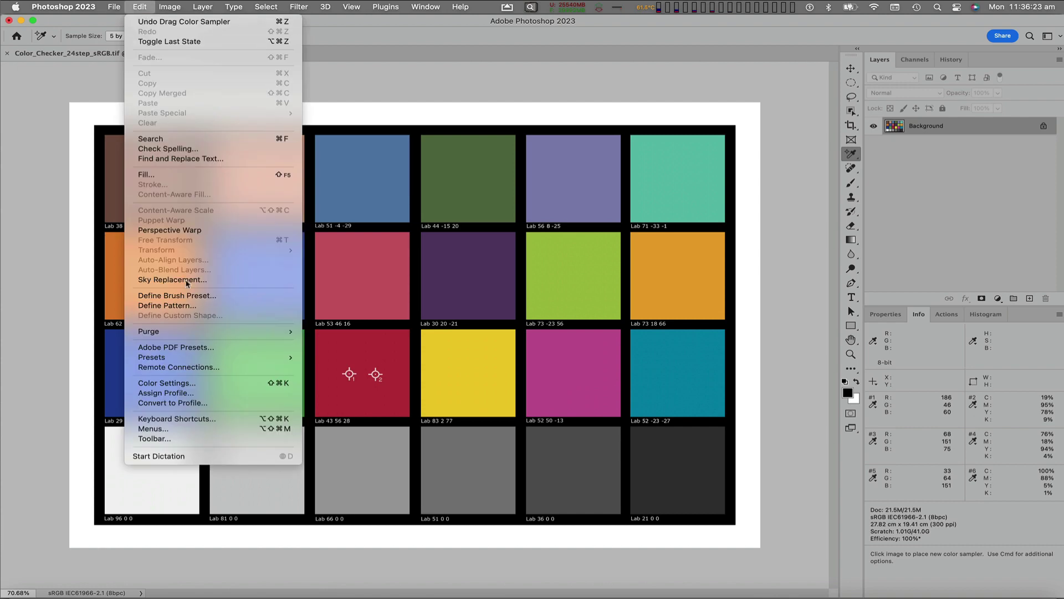
left_click(166, 383)
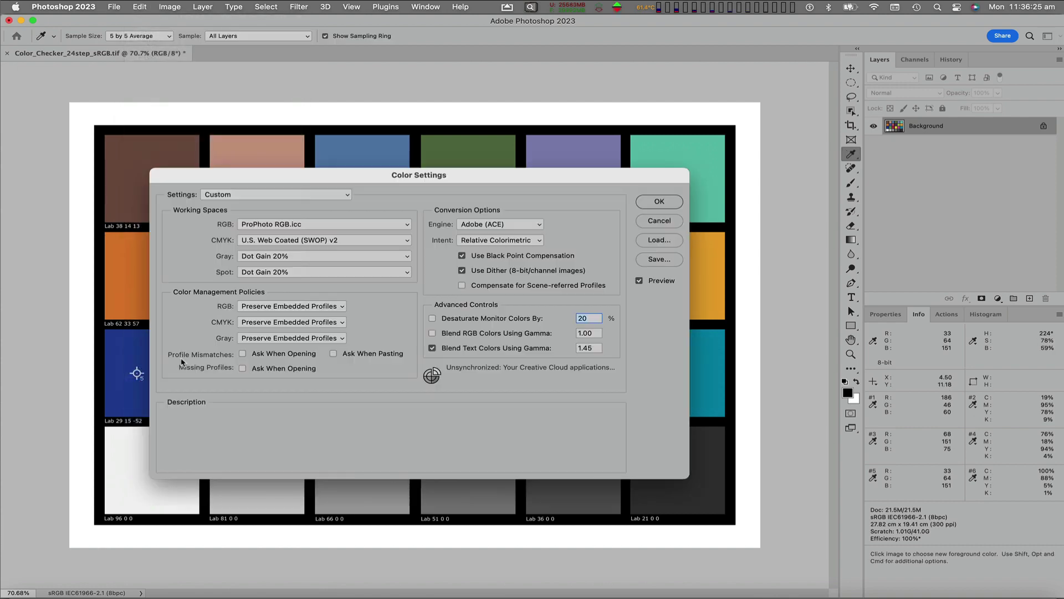
left_click(408, 243)
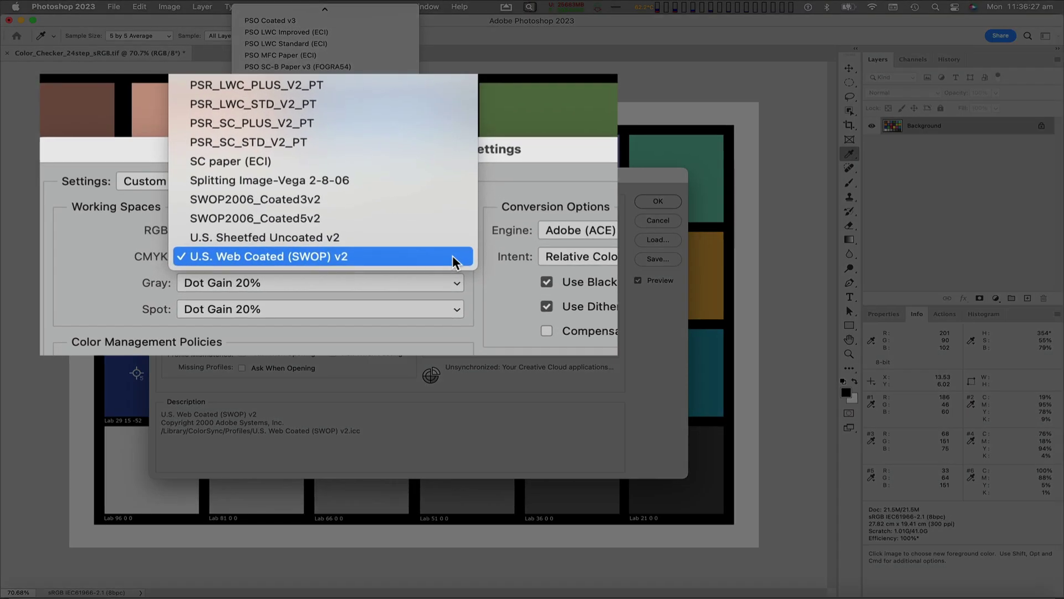
left_click(417, 240)
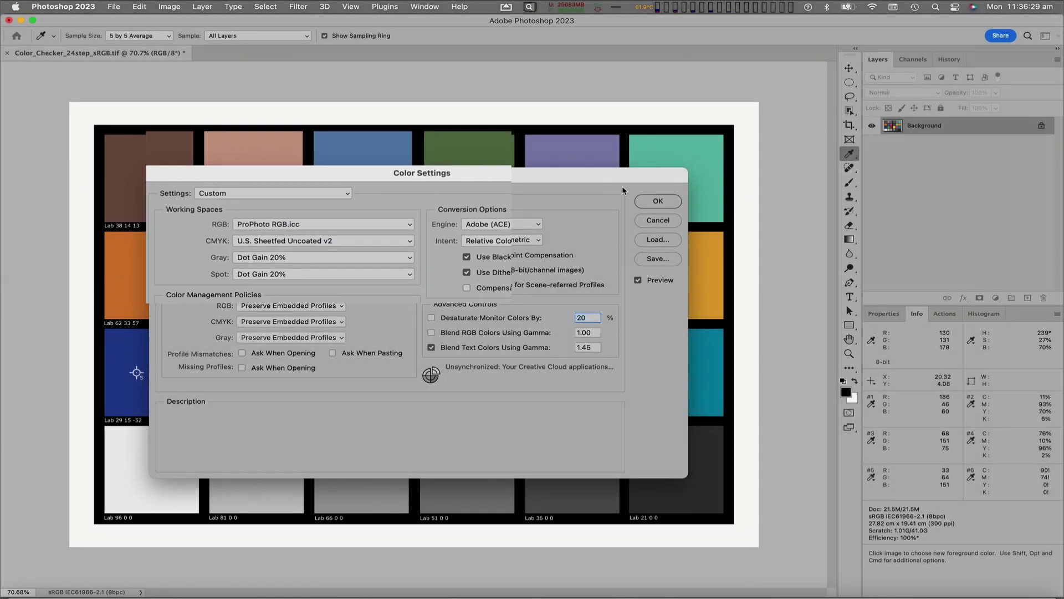
left_click(658, 203)
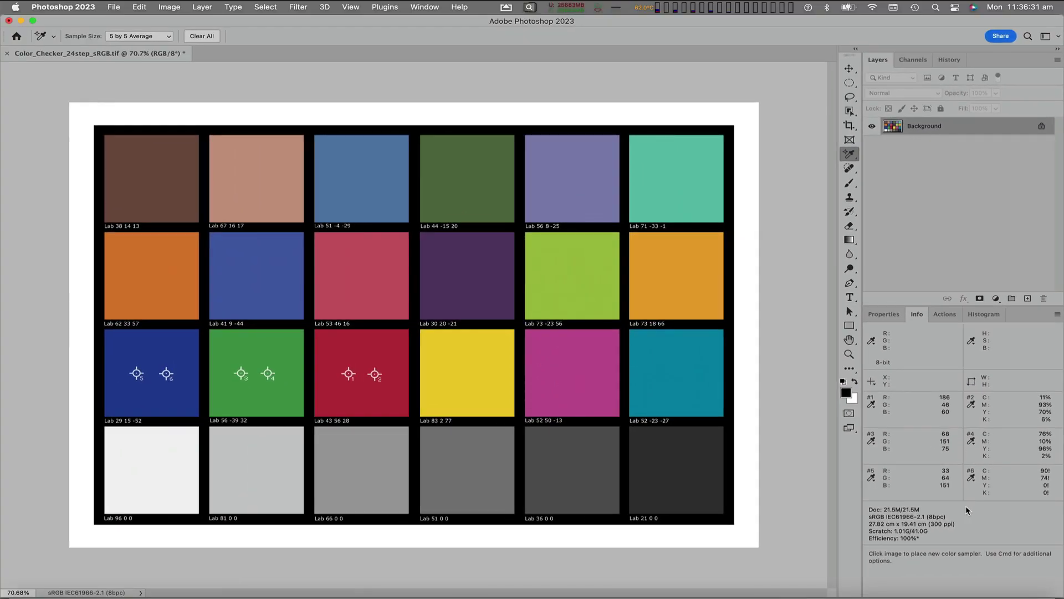
- Convert the color checker from sRGB IEC61966-2.1 to the ProPhoto RGB.icc destination profile
left_click(140, 7)
left_click(183, 401)
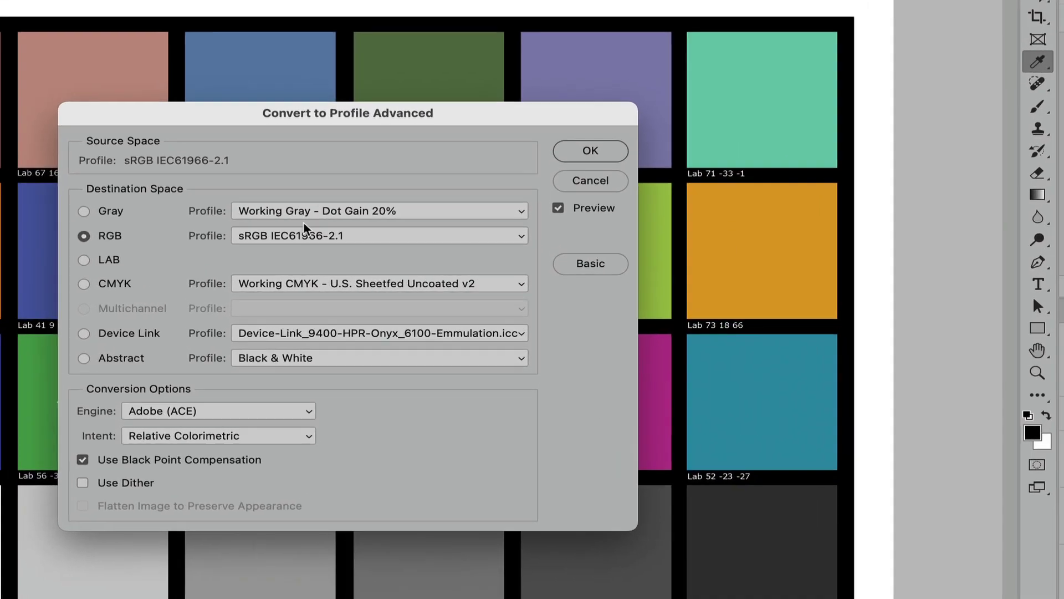
left_click(378, 258)
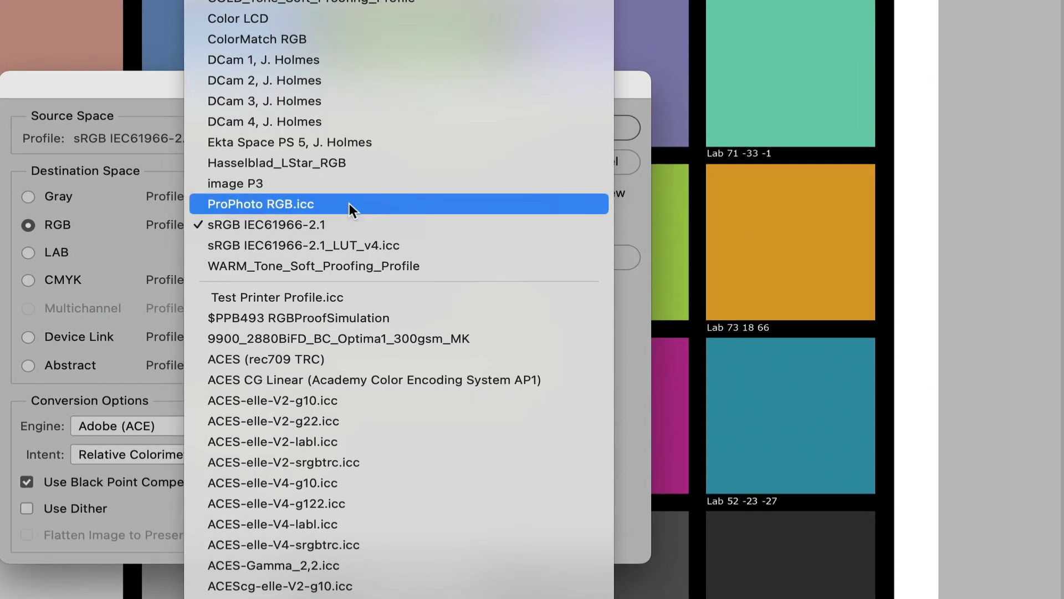
left_click(349, 202)
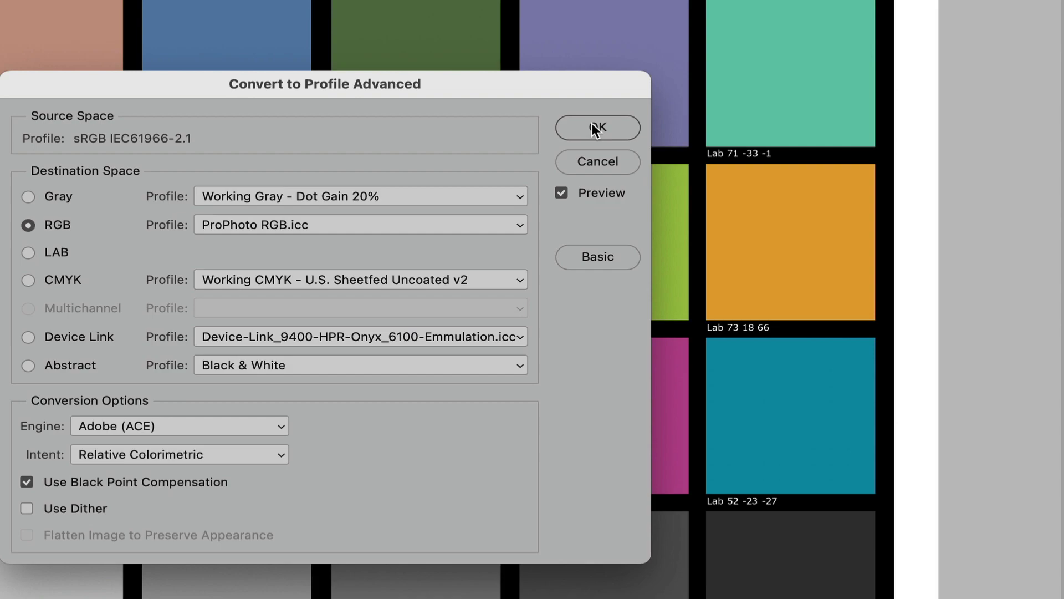
left_click(566, 126)
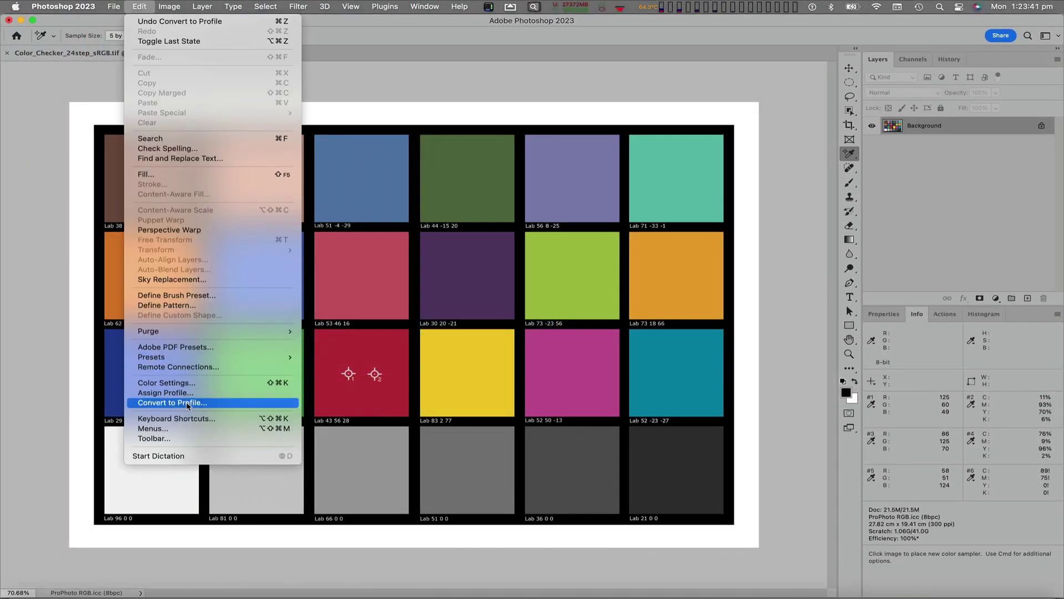
- Convert the image to the CMYK destination profile U.S. Sheetfed Uncoated v2
left_click(188, 405)
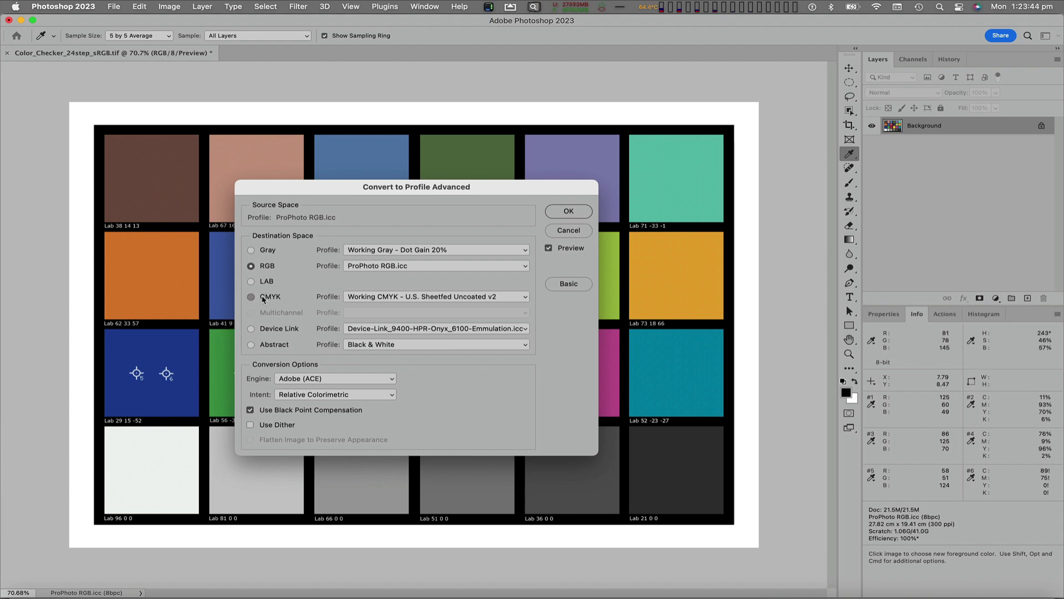
left_click(263, 299)
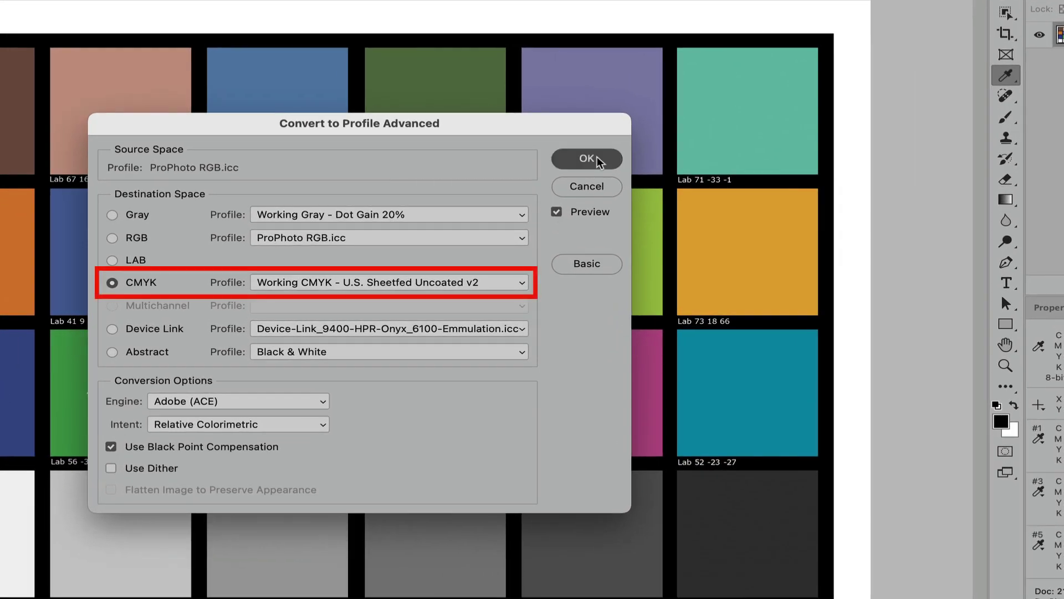
left_click(598, 160)
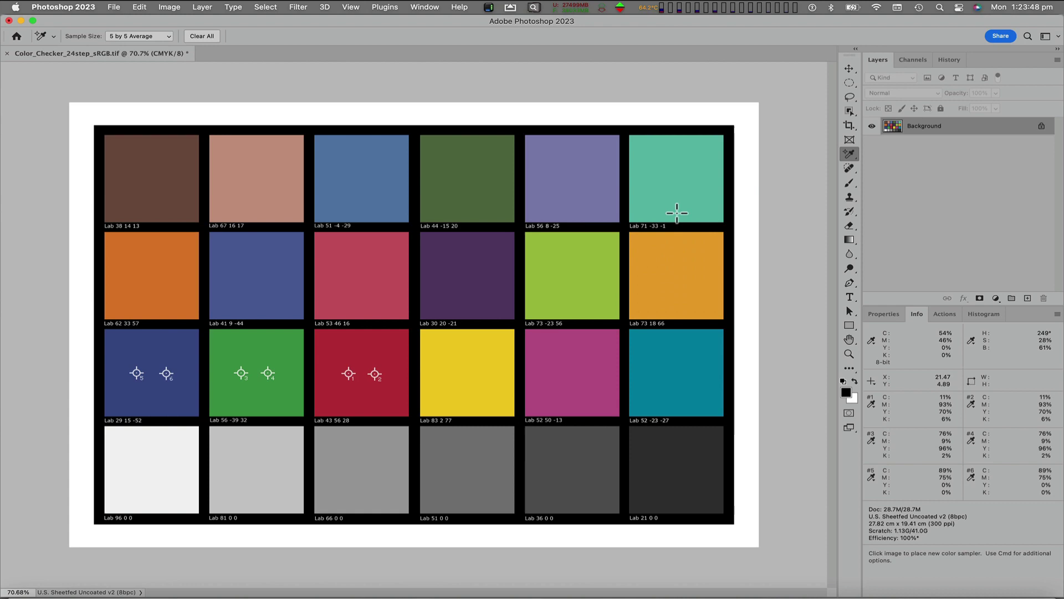
- Toggle between the pre- and post-conversion History states to compare sampler readings
left_click(949, 59)
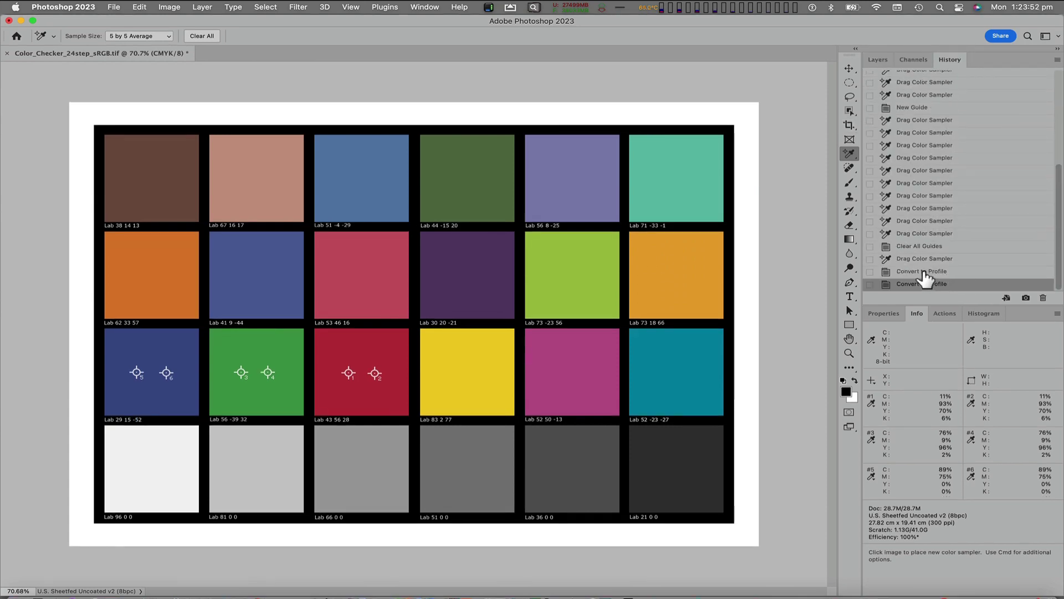
left_click(924, 275)
left_click(922, 285)
left_click(924, 272)
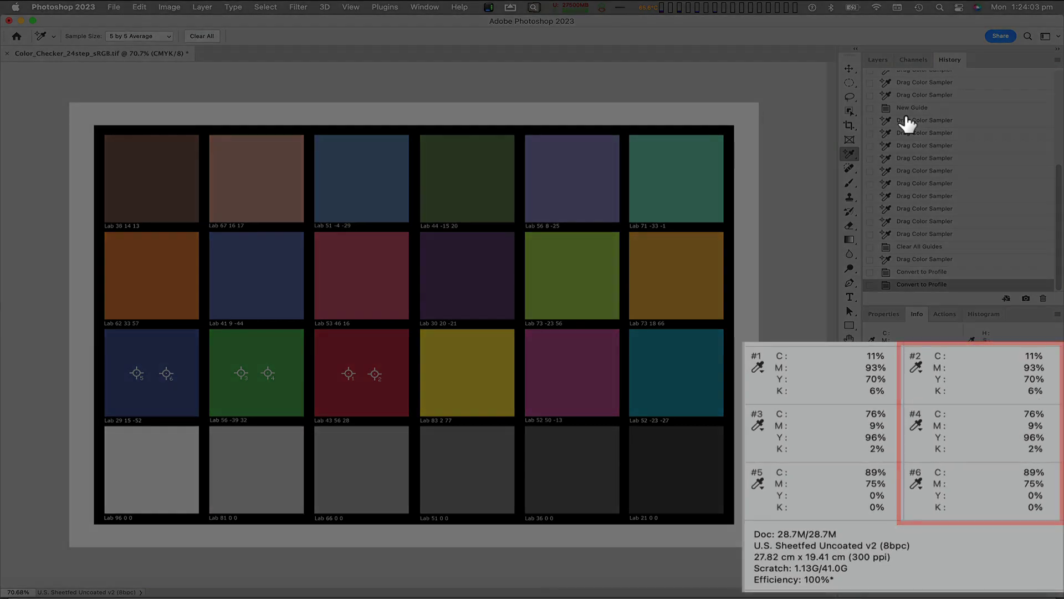
- Reset Color Settings to the North America General Purpose 2 preset and confirm
left_click(140, 7)
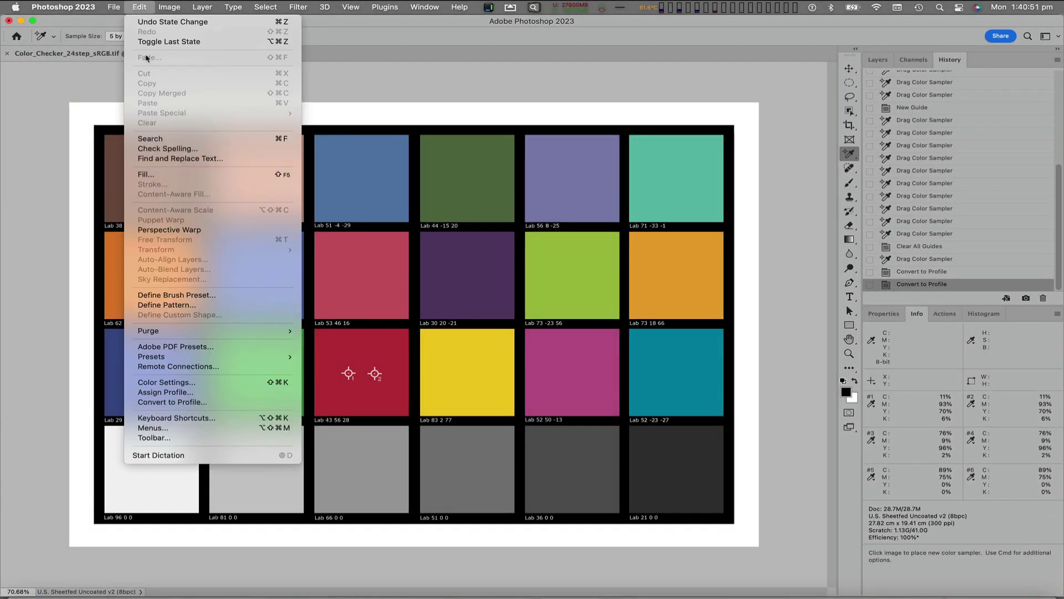
left_click(169, 382)
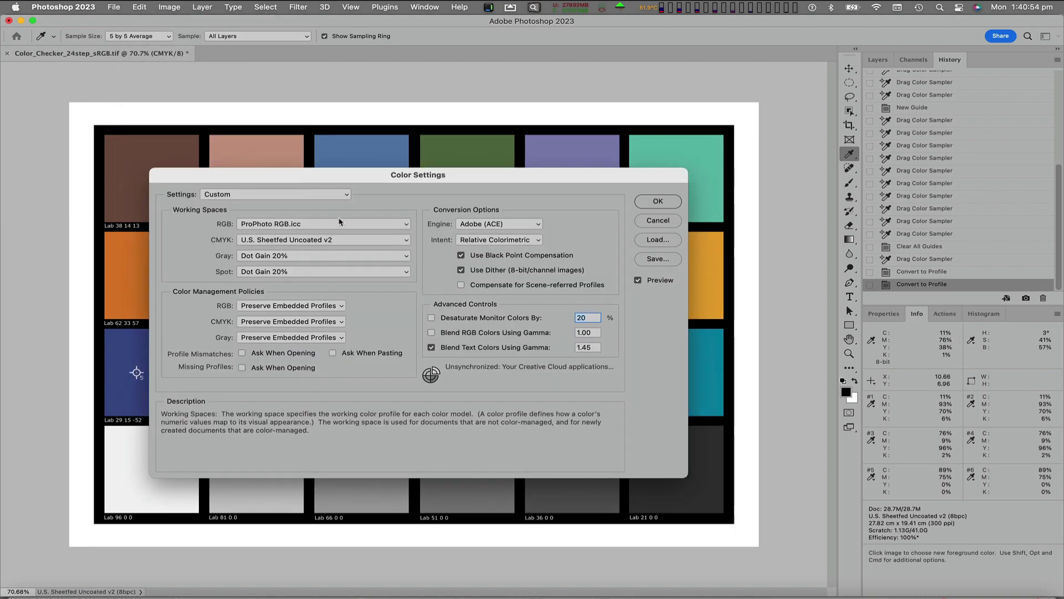
left_click(292, 194)
left_click(291, 253)
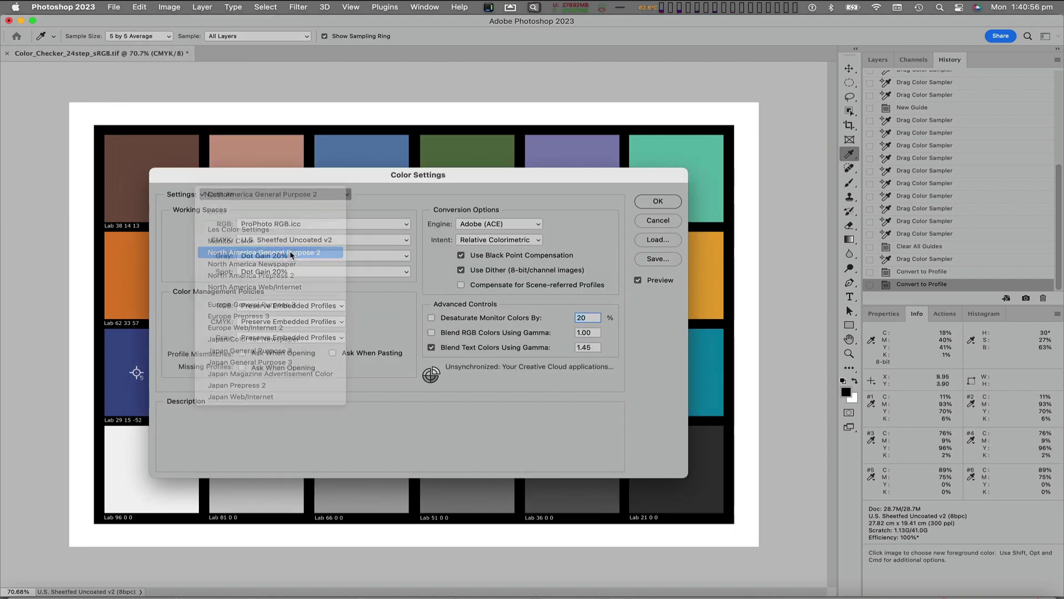
left_click(659, 202)
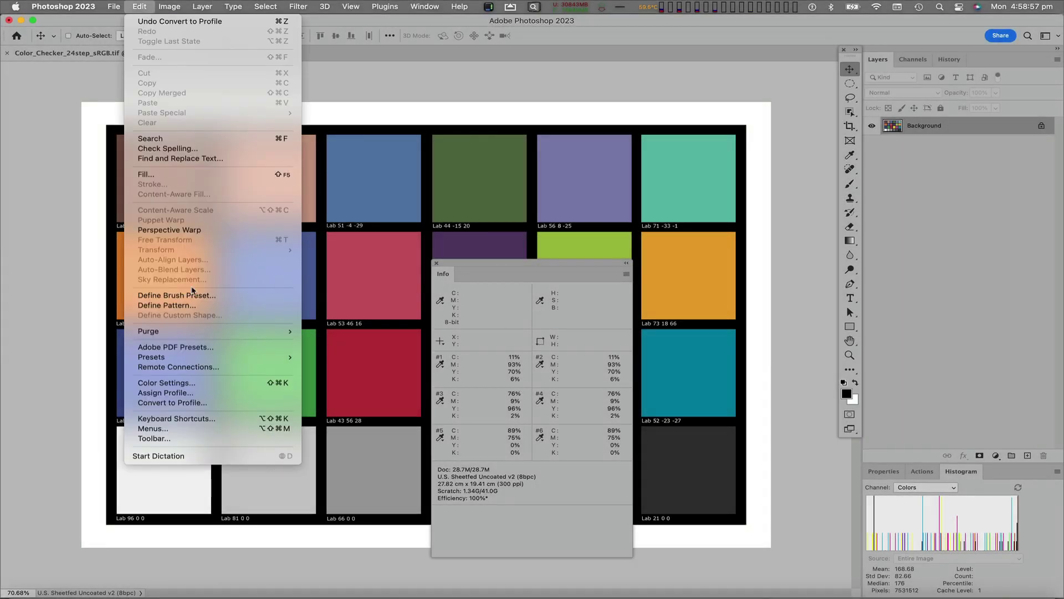
- Cycle the preset through Europe General Purpose 3 and Japan Prepress 2, ending on North America General Purpose 2
left_click(193, 383)
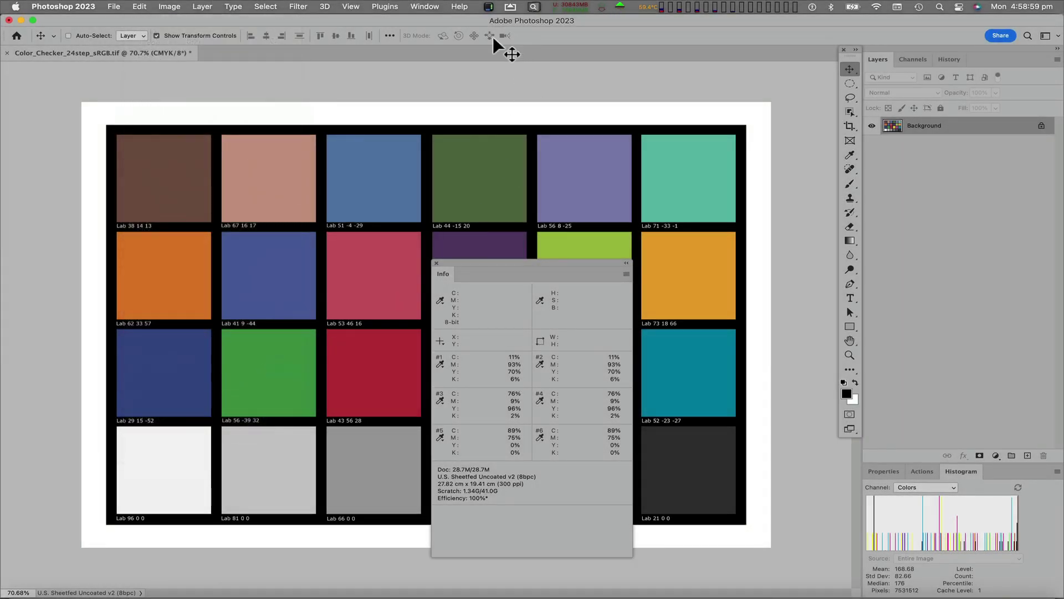
left_click(300, 41)
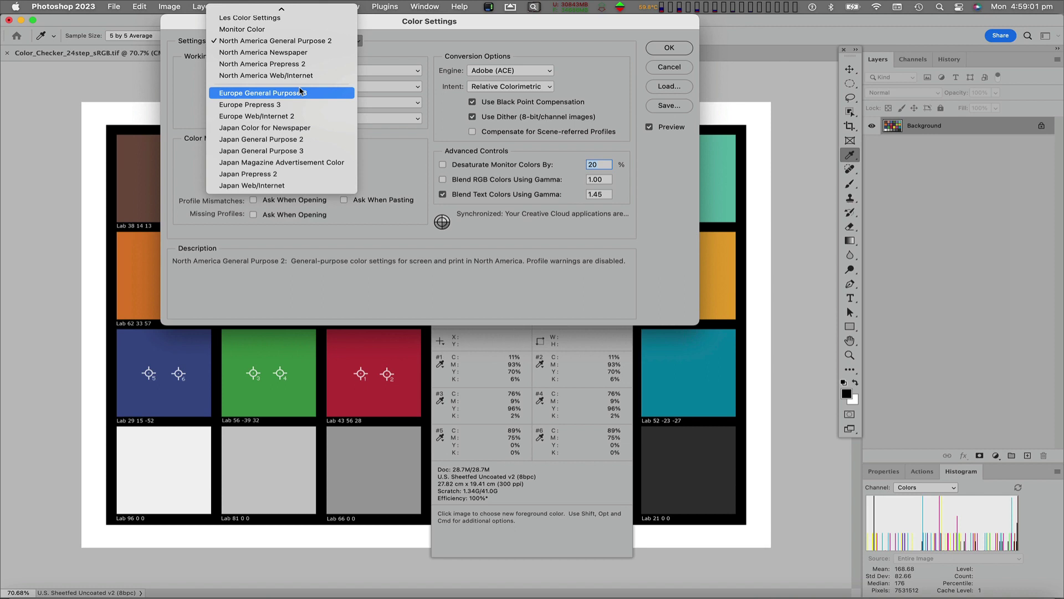
left_click(302, 93)
left_click(311, 42)
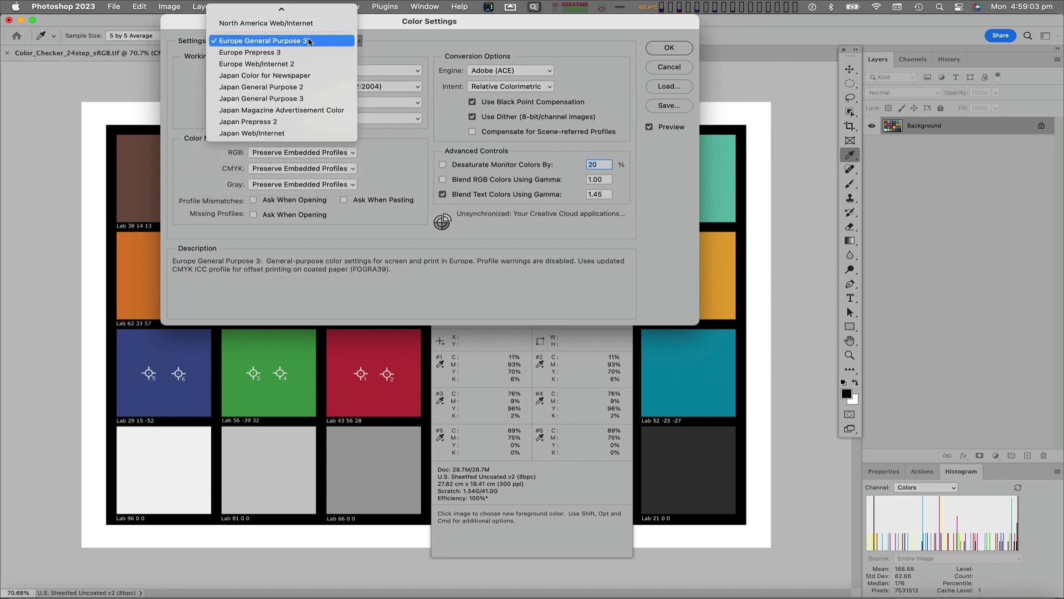
left_click(283, 122)
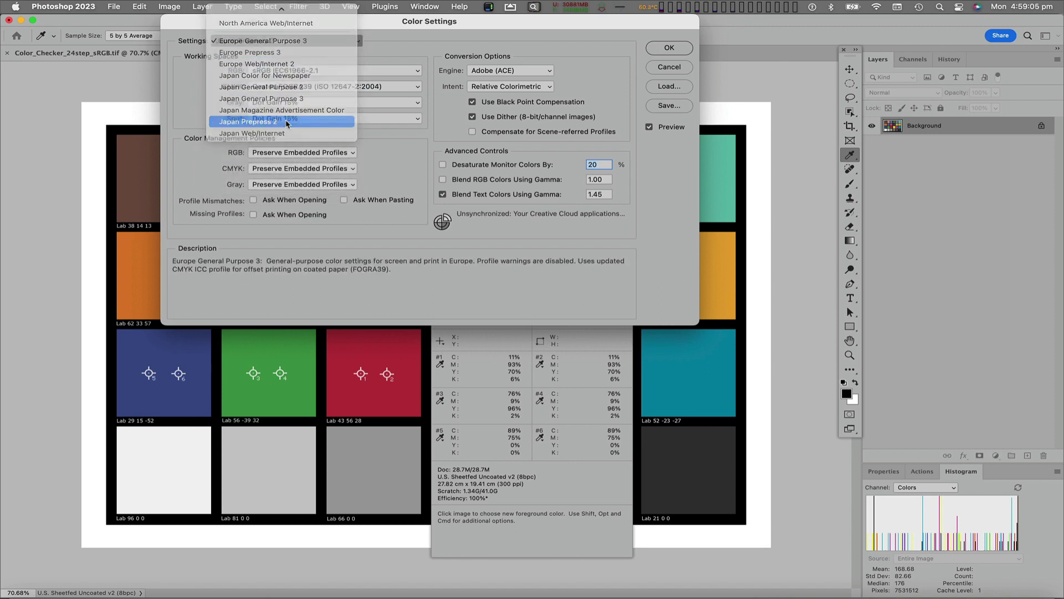
left_click(286, 41)
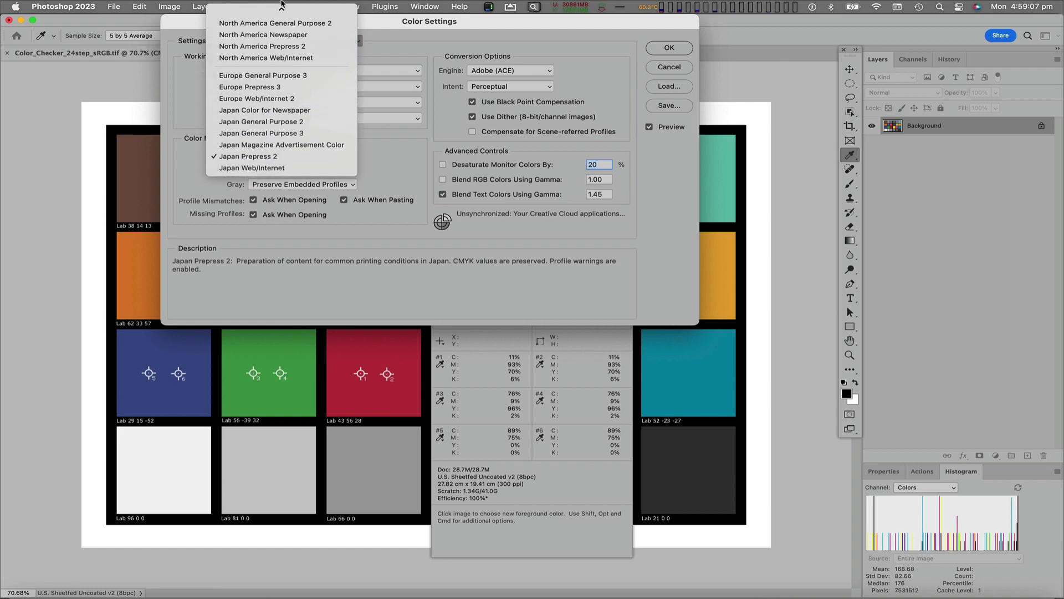
left_click(276, 70)
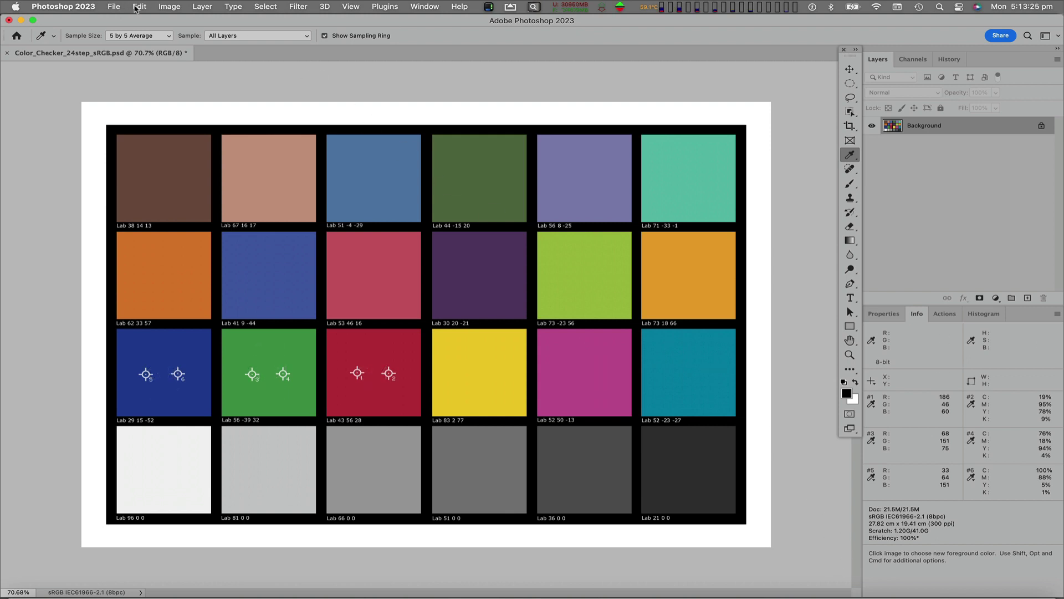
- Choose U.S. Sheetfed Uncoated v2 as the CMYK working space in Color Settings
left_click(138, 6)
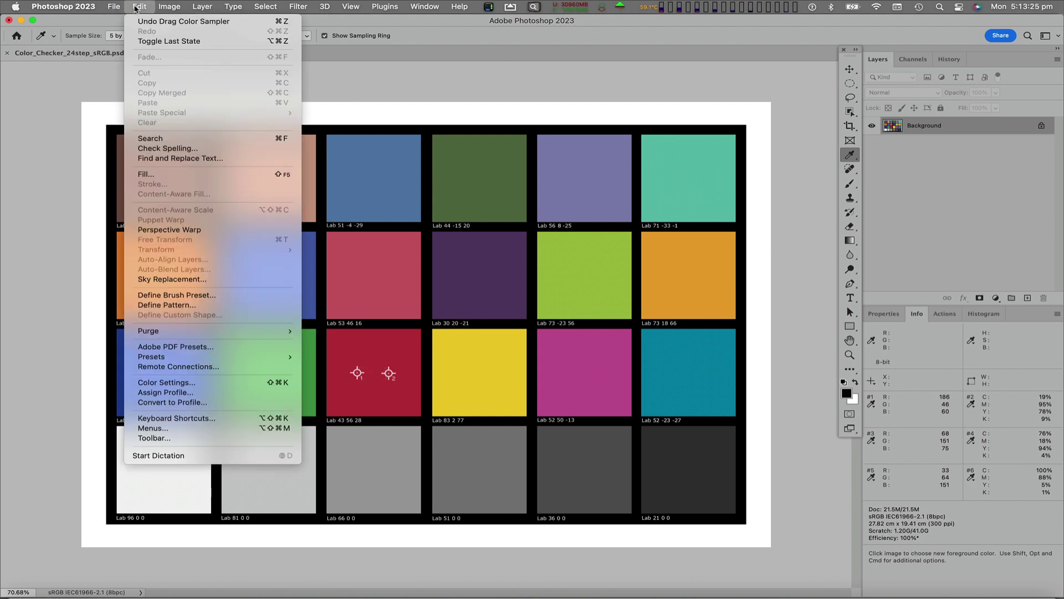
left_click(195, 384)
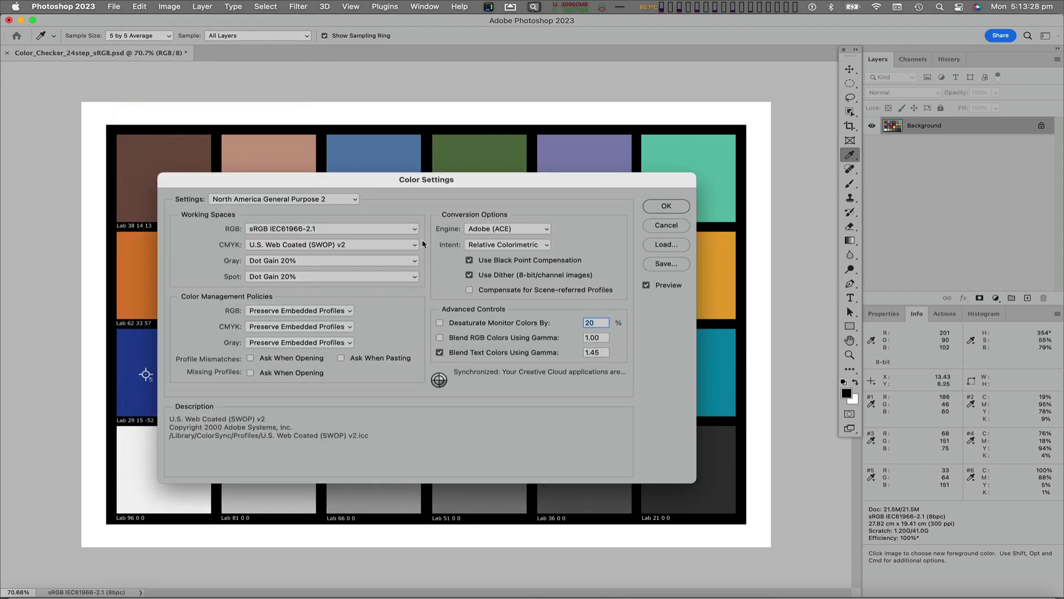
left_click(416, 248)
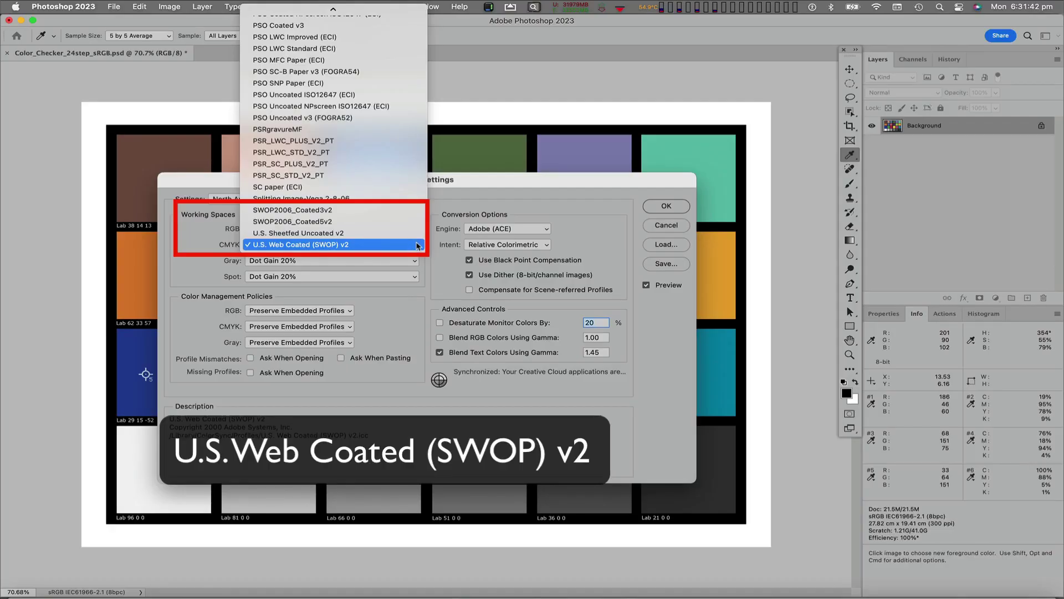
left_click(408, 234)
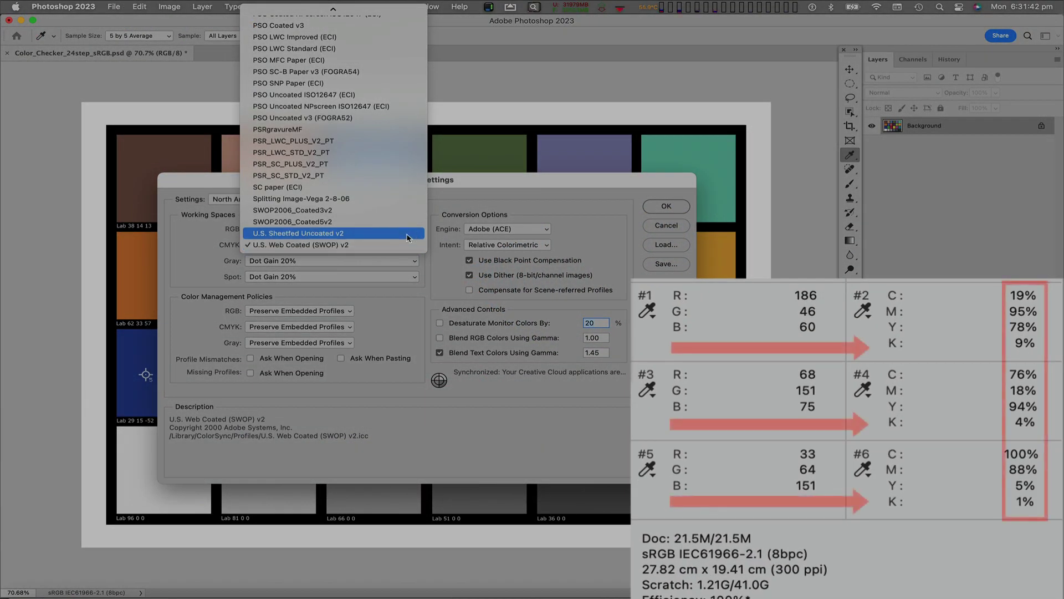
left_click(405, 233)
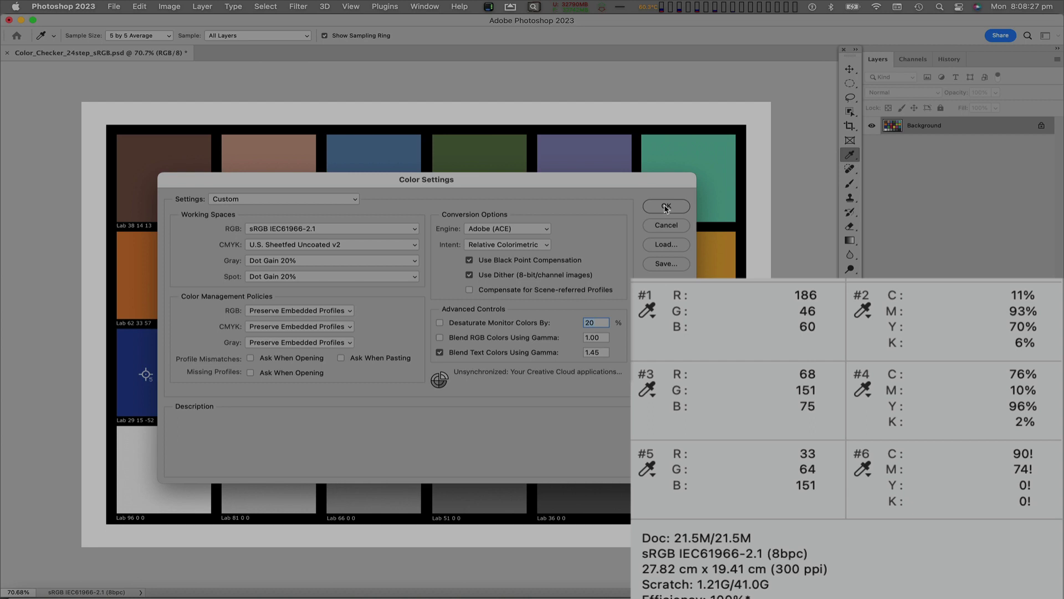
- Accept the colour settings and set Convert to Profile to target CMYK U.S. Sheetfed Uncoated v2
left_click(666, 206)
key("v")
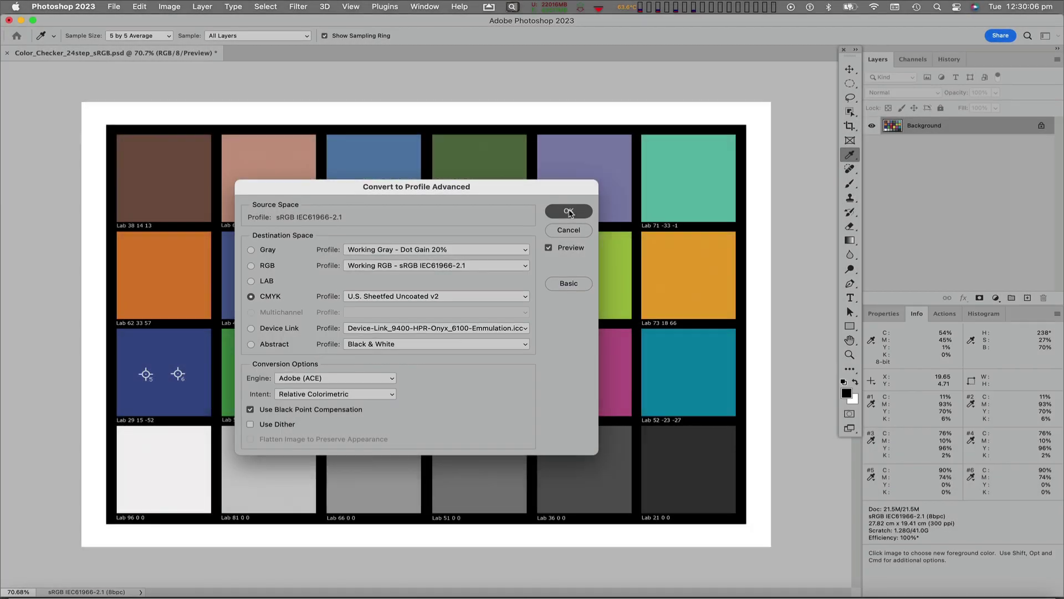
- Convert the chart to CMYK U.S. Sheetfed Uncoated v2, then try North America Web/Internet, Europe Web/Internet 2 and Japan Prepress 2 presets
left_click(570, 212)
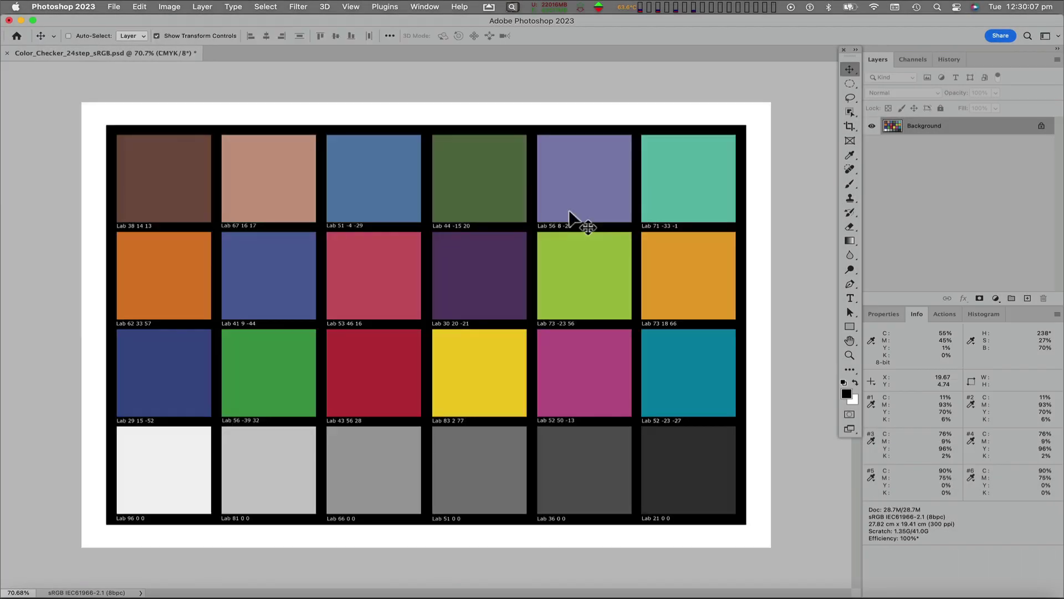
key("v")
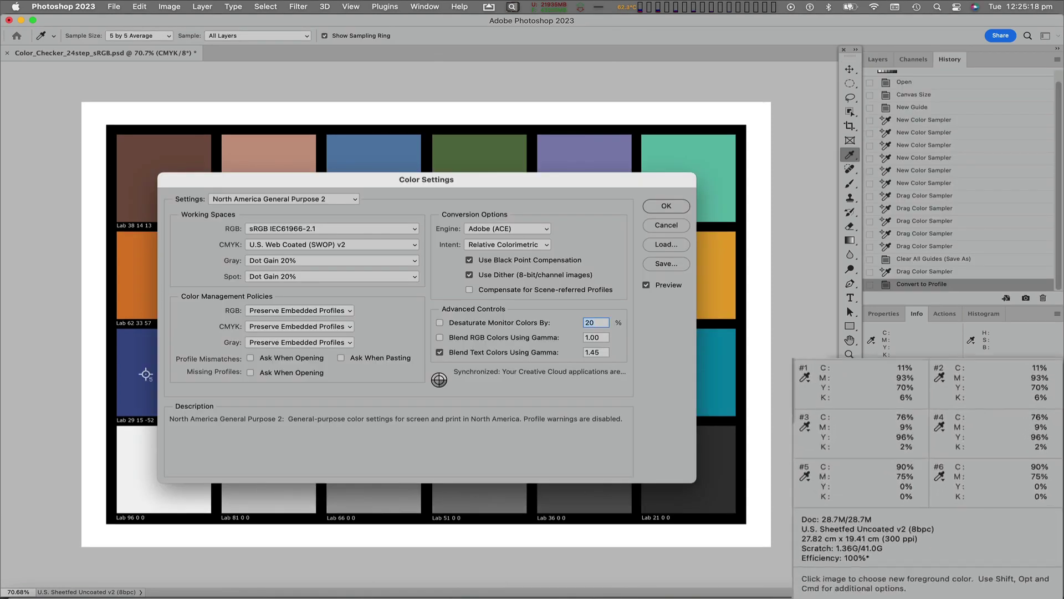
left_click(314, 201)
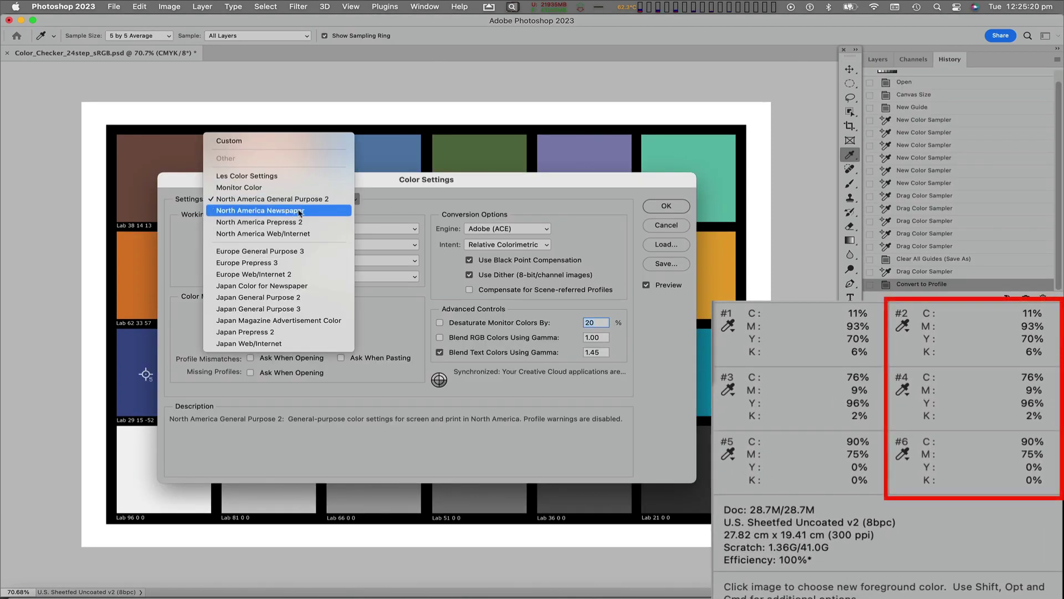
left_click(292, 235)
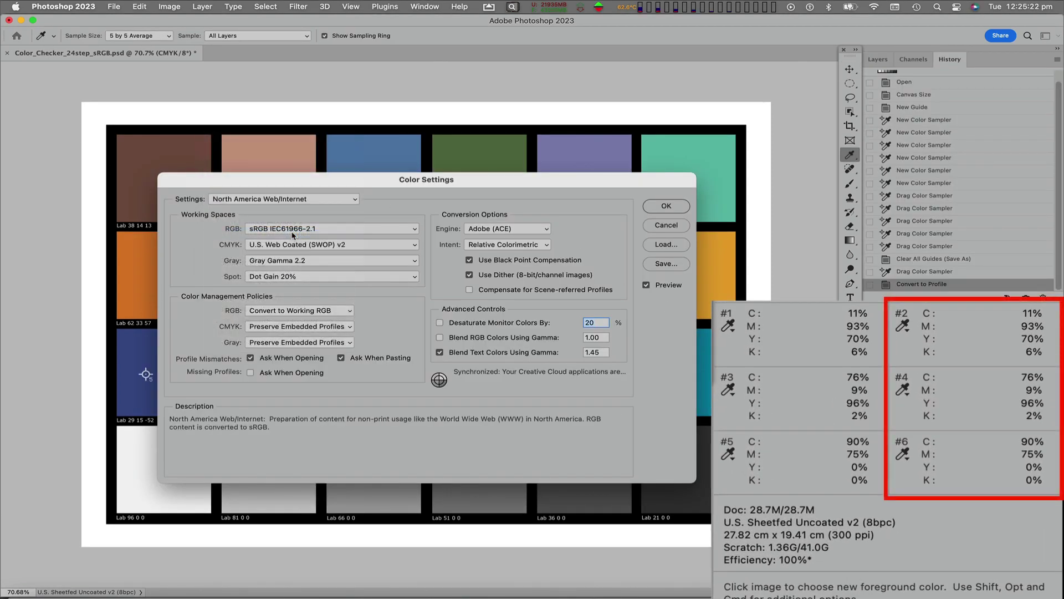
left_click(308, 202)
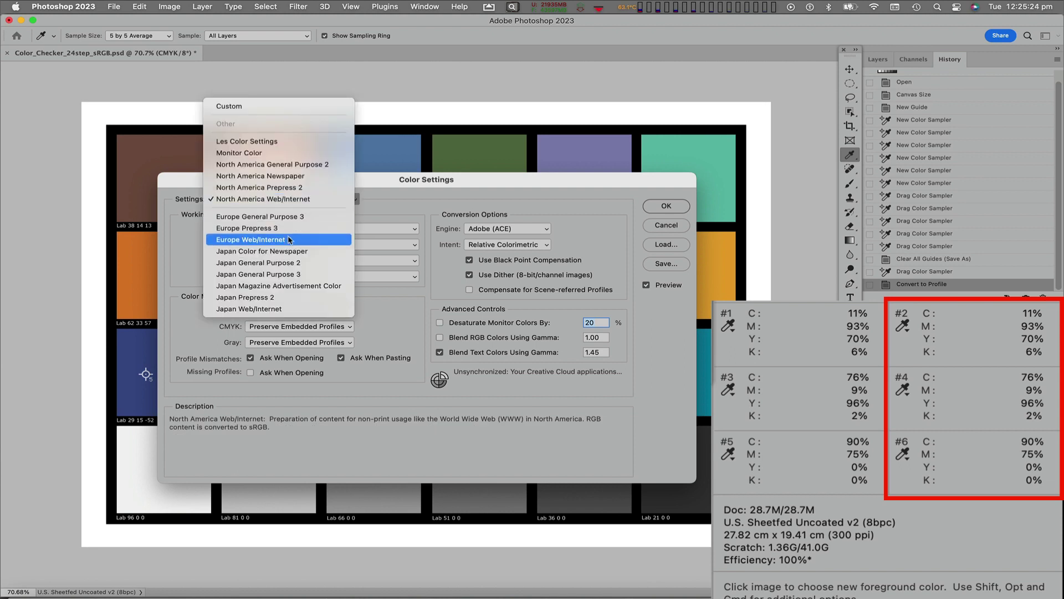
left_click(292, 240)
left_click(293, 198)
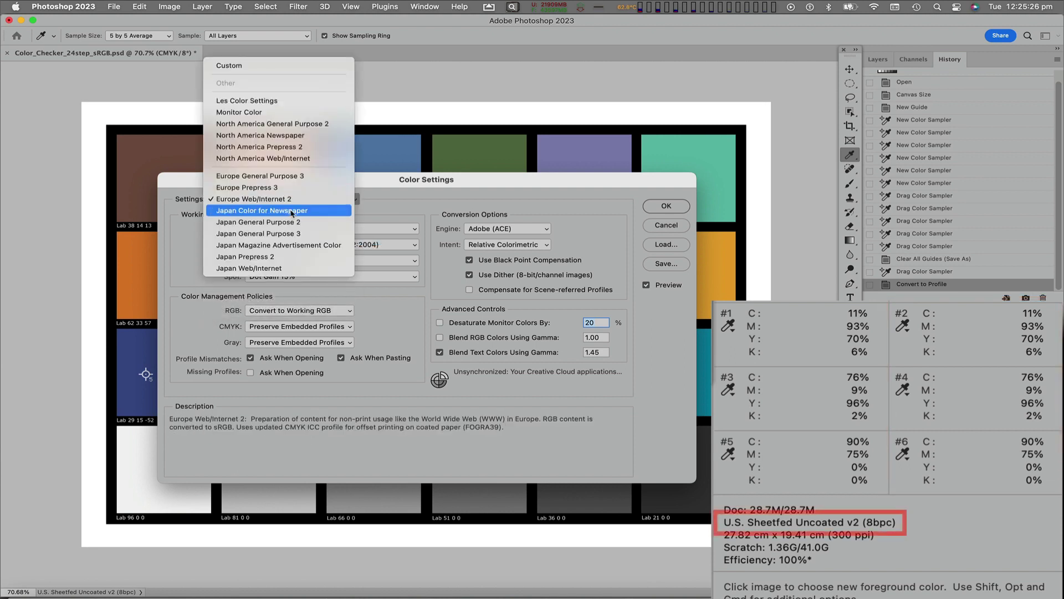
left_click(276, 257)
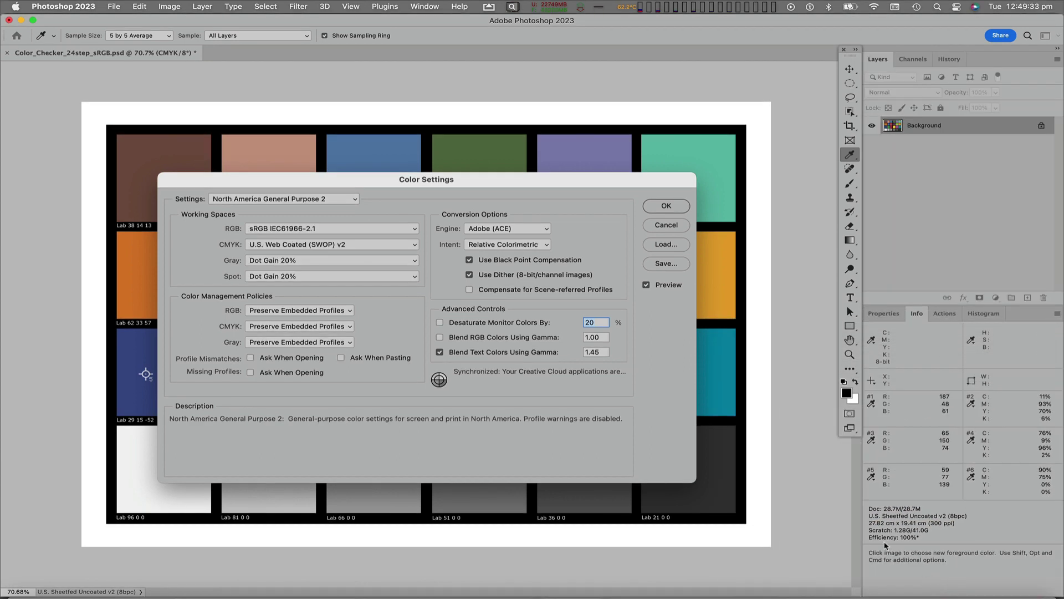
- Pick ProPhoto RGB.icc as the RGB working space and close Color Settings
left_click(333, 229)
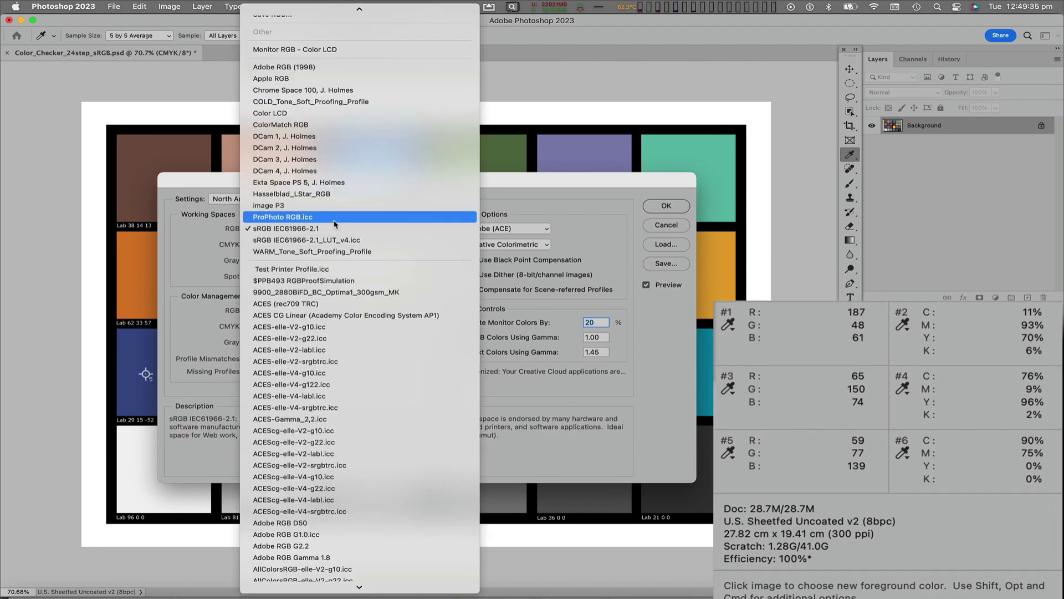
left_click(334, 221)
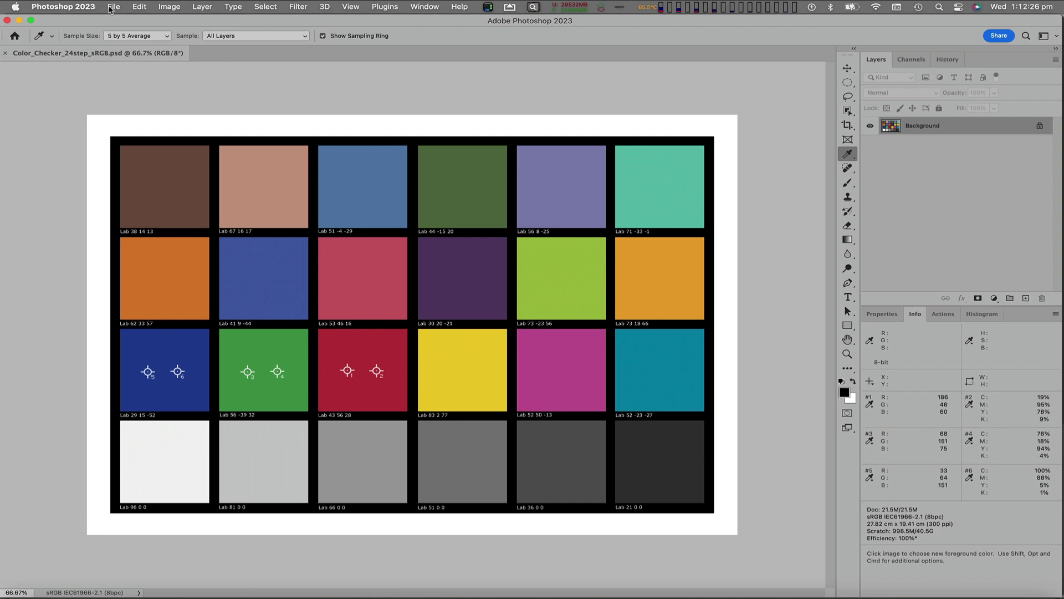
- Open Color_Checker_24step_No Profile.psd from the recent files list
left_click(110, 10)
mouse_move(280, 65)
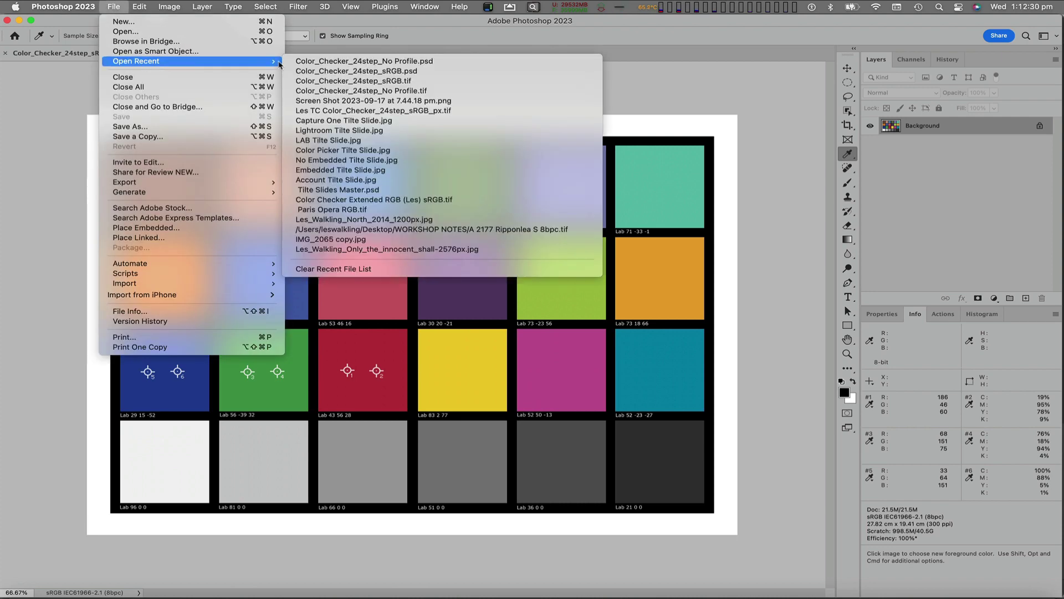
left_click(331, 62)
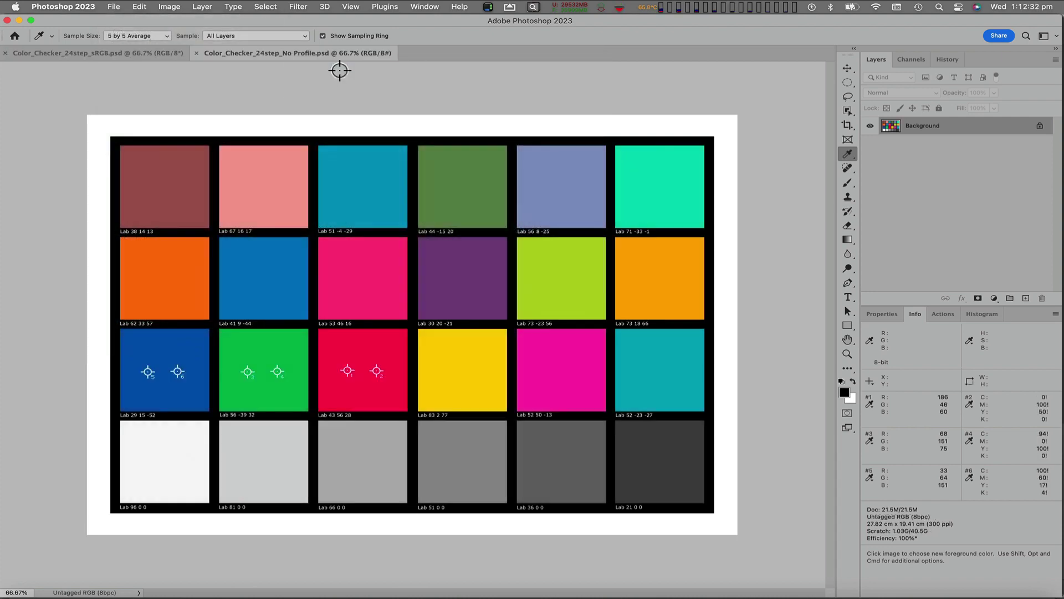
- Assign the sRGB IEC61966-2.1 profile to the chart via Assign Profile
left_click(141, 7)
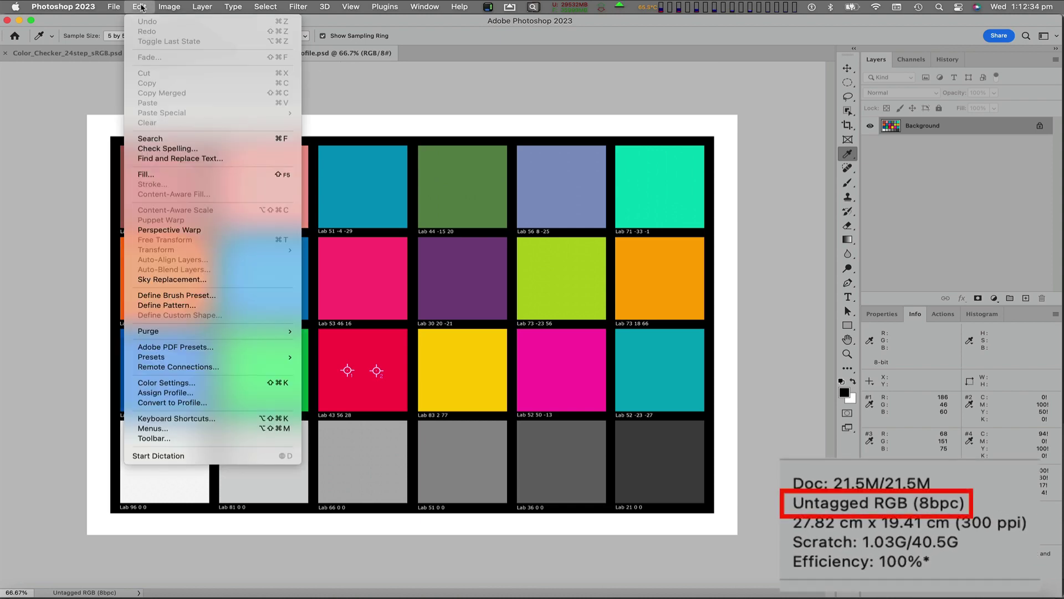
left_click(180, 392)
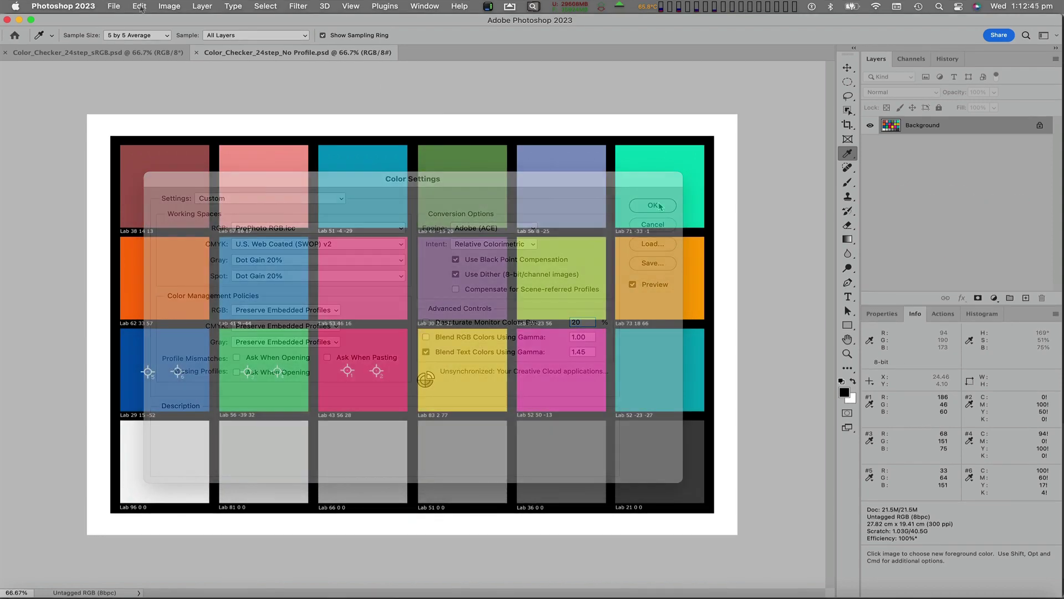
left_click(140, 8)
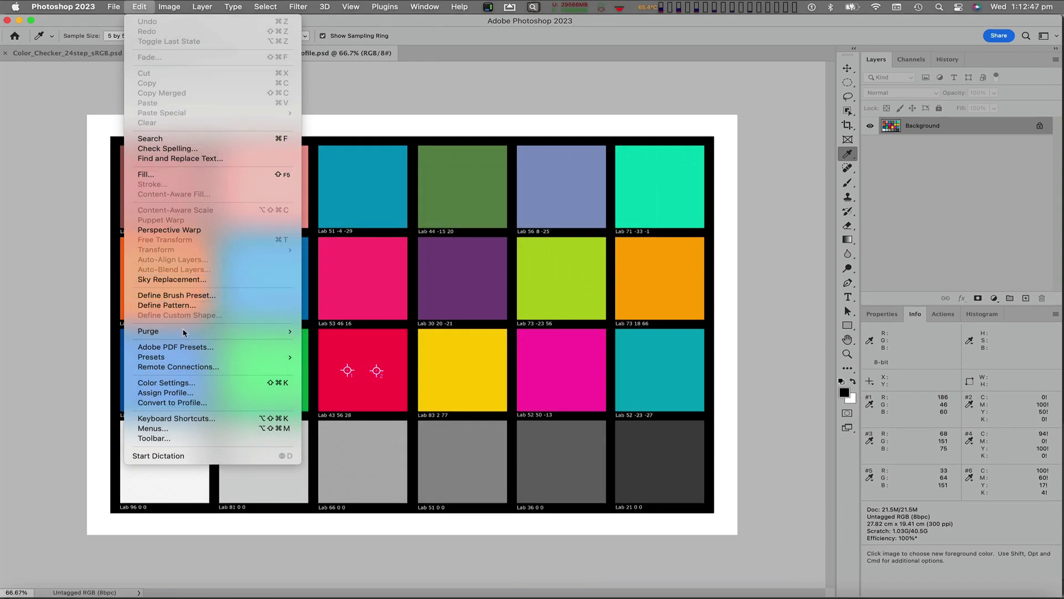
left_click(173, 393)
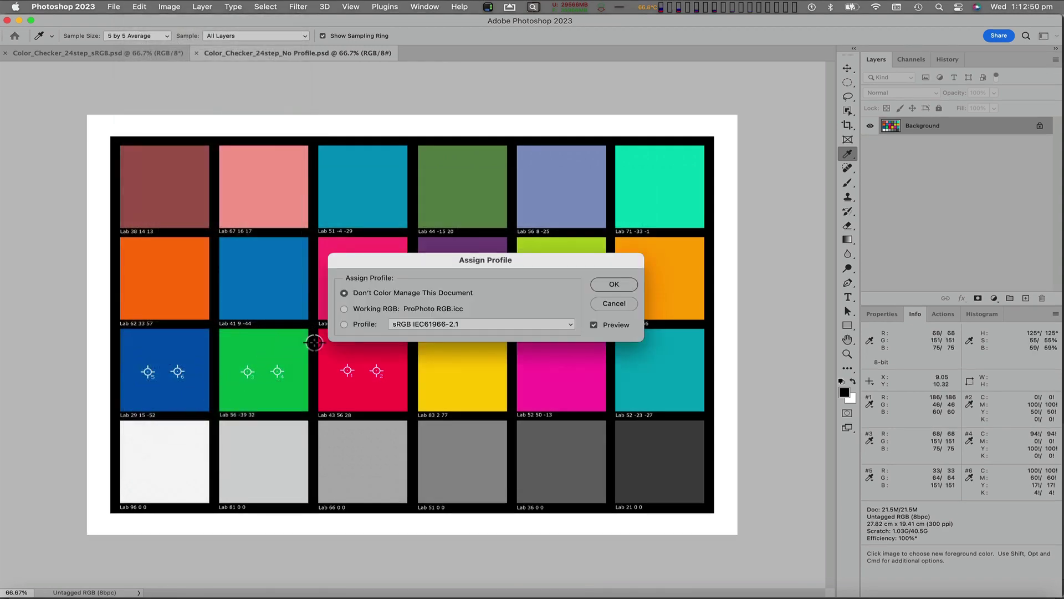
left_click(346, 325)
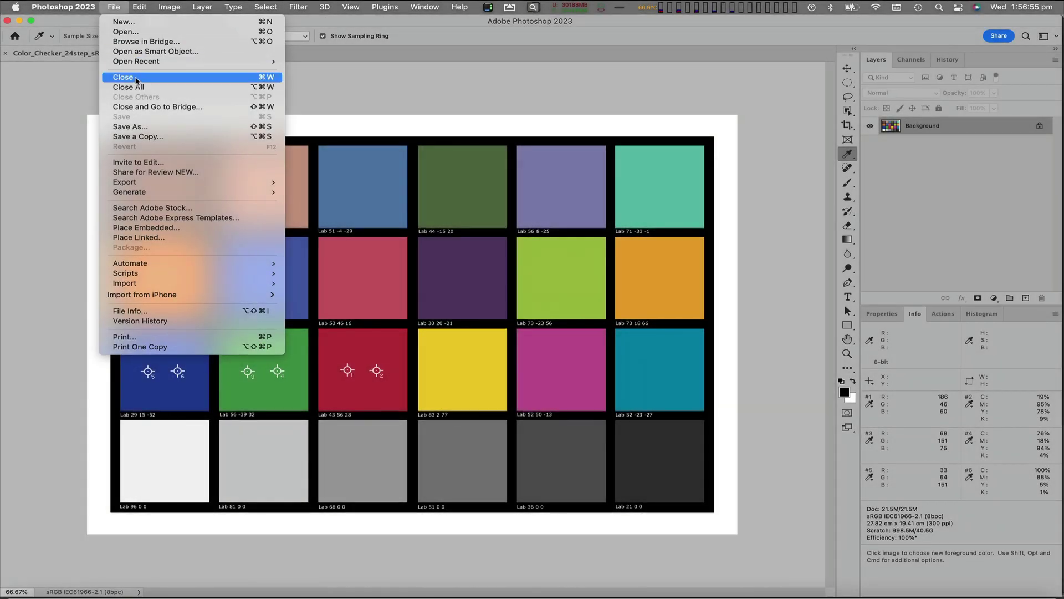
- Close the colour-checker document and set the foreground colour to pure red
left_click(134, 78)
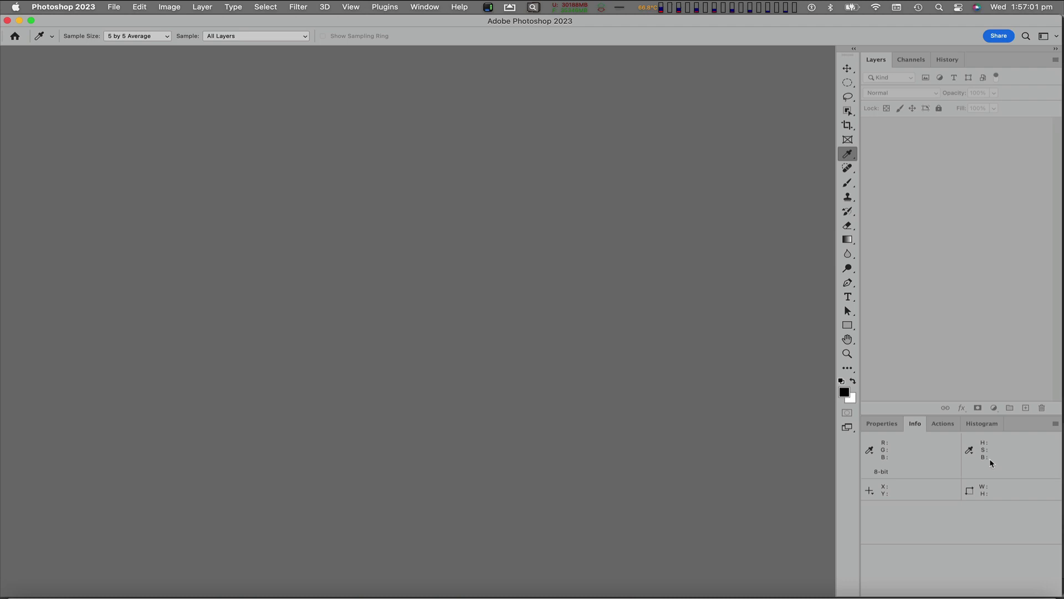
left_click(844, 393)
left_click_drag(455, 340, 463, 166)
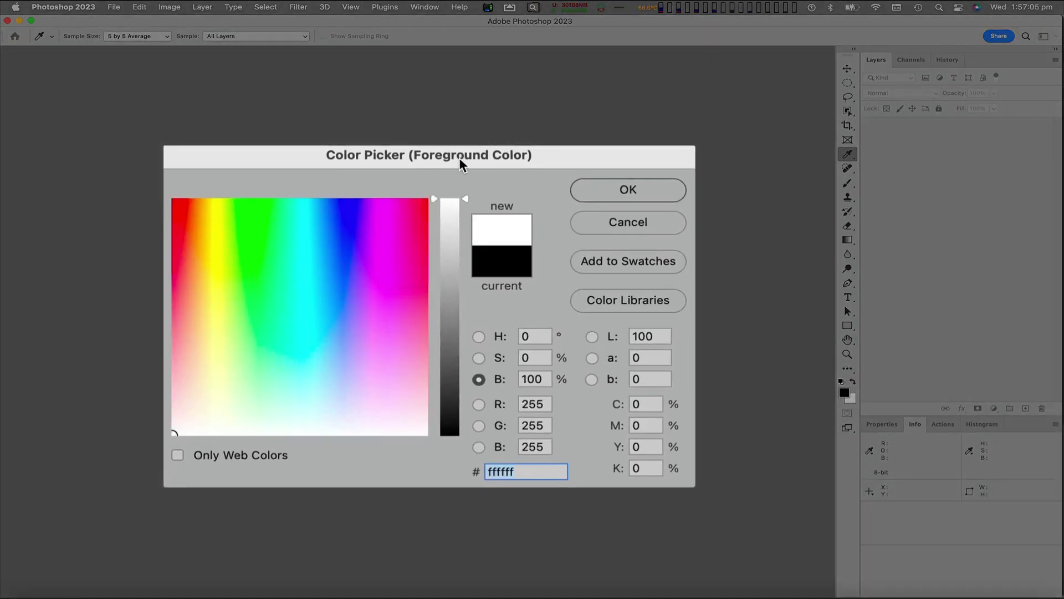
left_click_drag(427, 230, 426, 199)
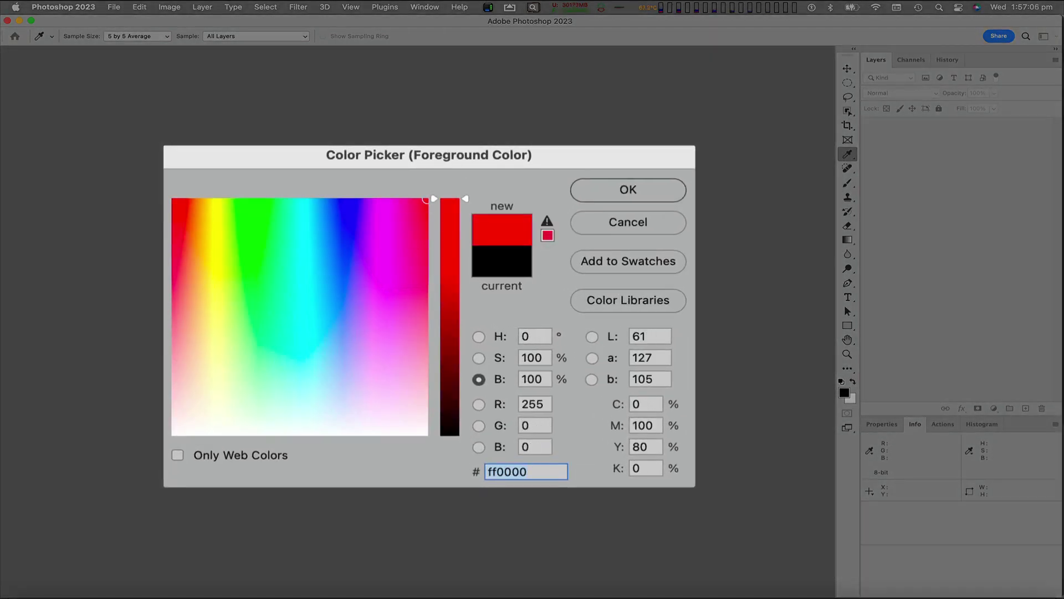
- Enter hue 120, saturation 50 and brightness 50 to get green 408040
left_click(542, 336)
type("120")
key("Tab")
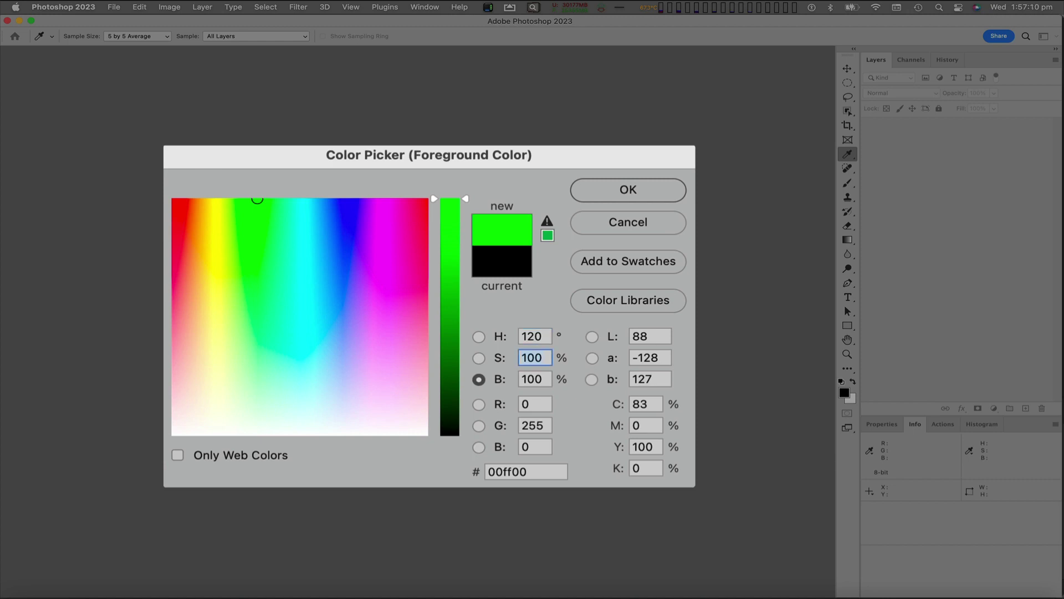
type("50")
key("Tab")
type("50")
key("Tab")
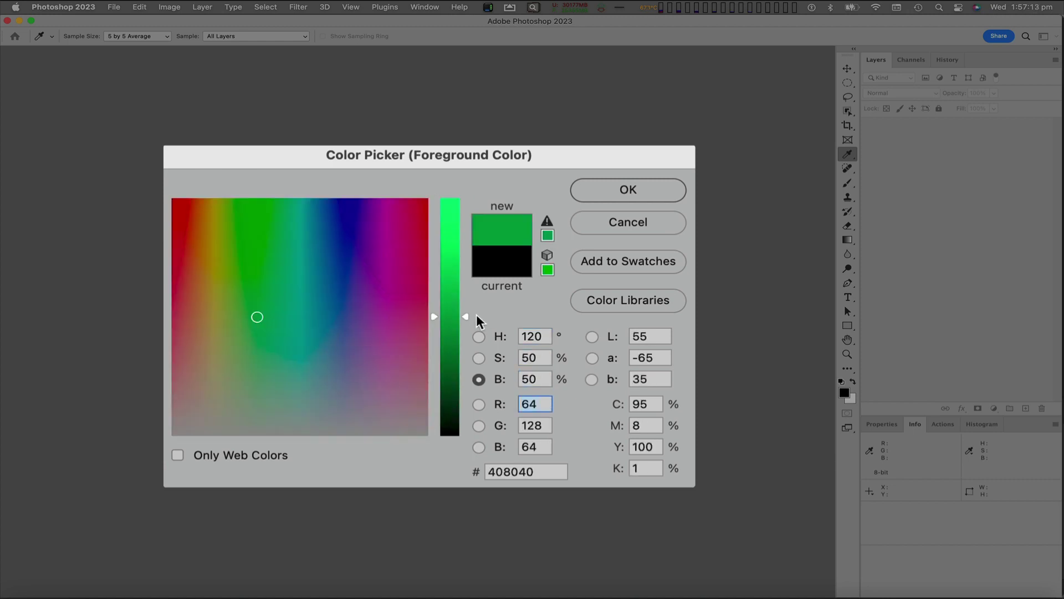
- Choose the ANPA 702-8 AdPro library green and apply it as foreground colour
left_click(646, 290)
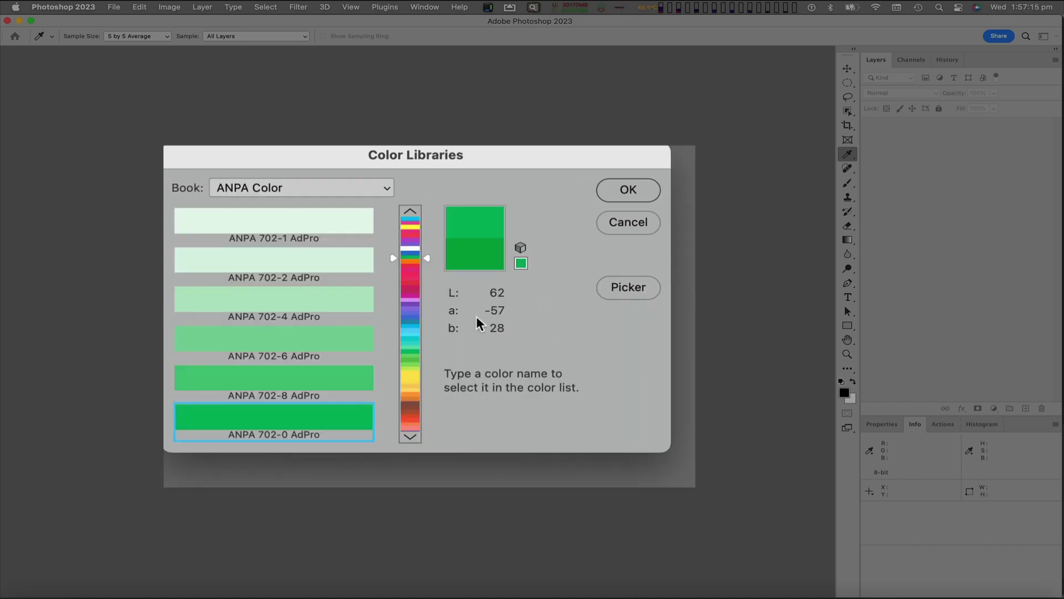
left_click(289, 377)
left_click(636, 289)
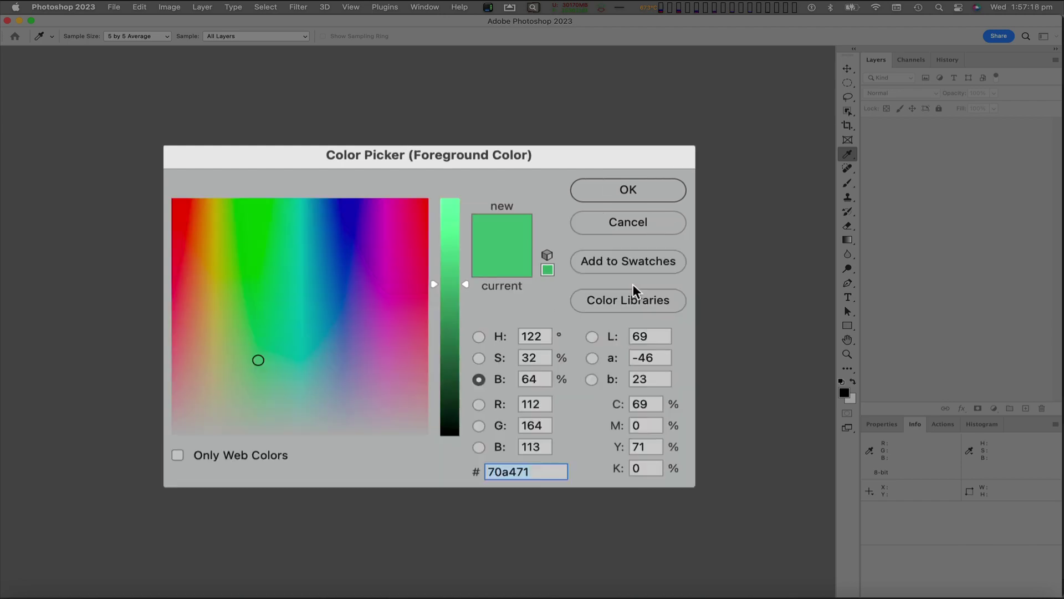
key("Return")
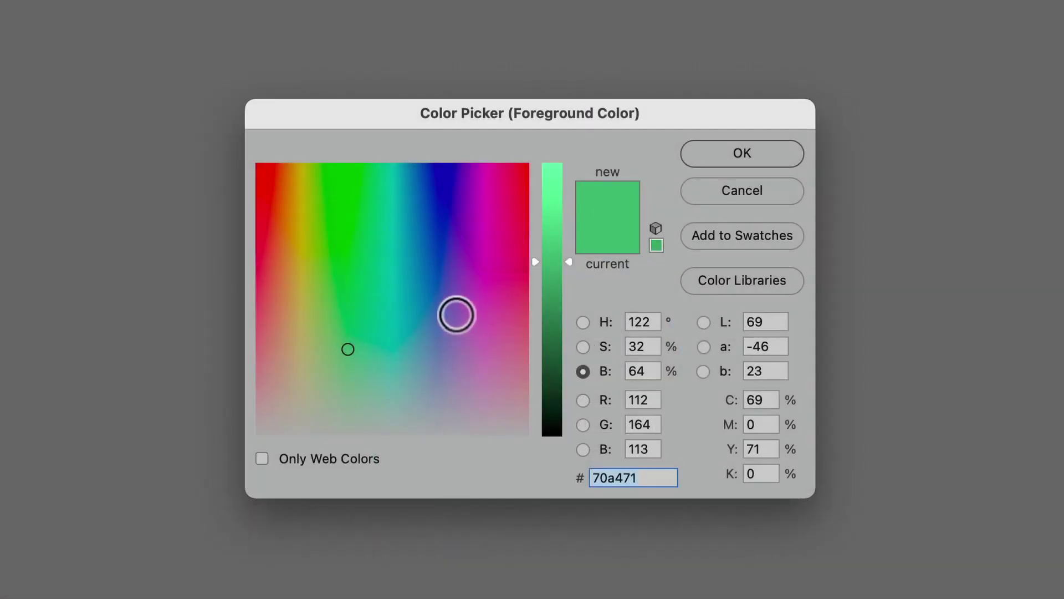
- Try dusty pink a4879c, green 25a45b and olive 9da45f, then darken to brightness 49 and choose hue mode
left_click(340, 270)
left_click(498, 388)
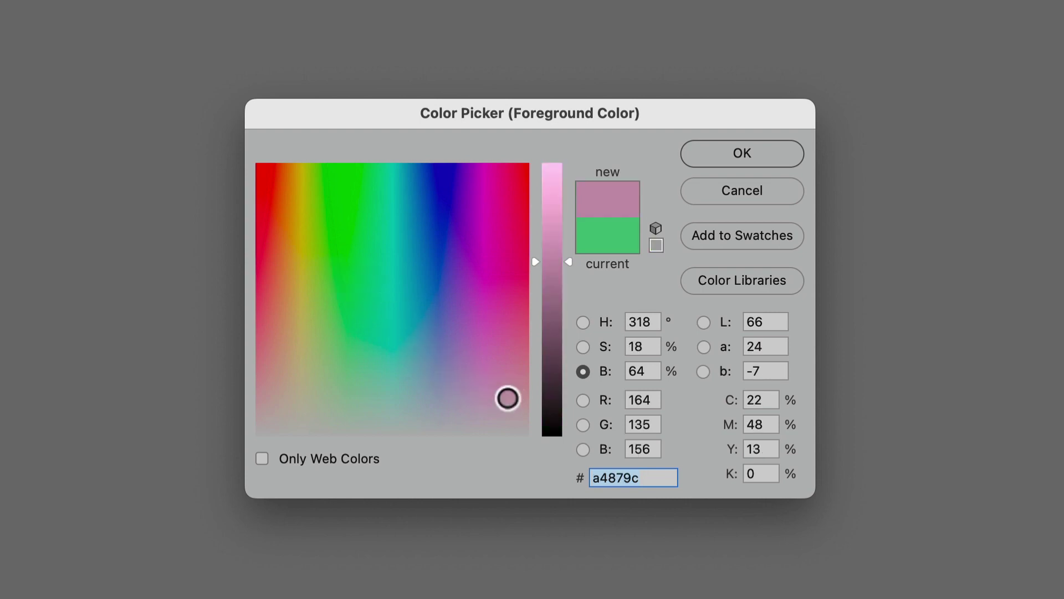
mouse_move(496, 387)
left_mouse_down()
mouse_move(511, 233)
mouse_move(377, 235)
left_mouse_up()
left_click(306, 322)
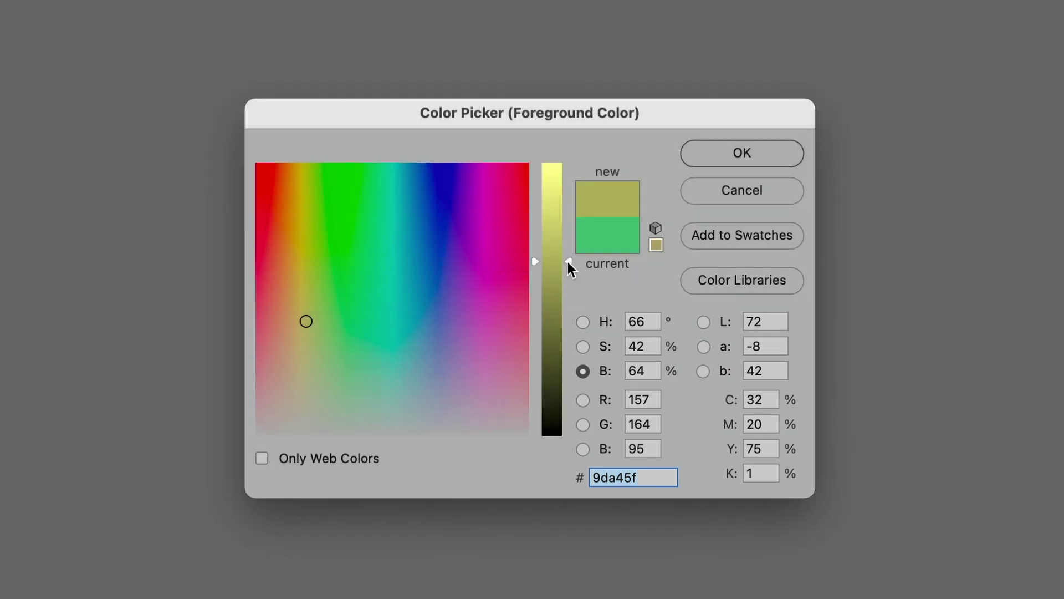
mouse_move(568, 262)
left_mouse_down()
mouse_move(569, 304)
mouse_move(552, 268)
left_mouse_up()
left_click(583, 322)
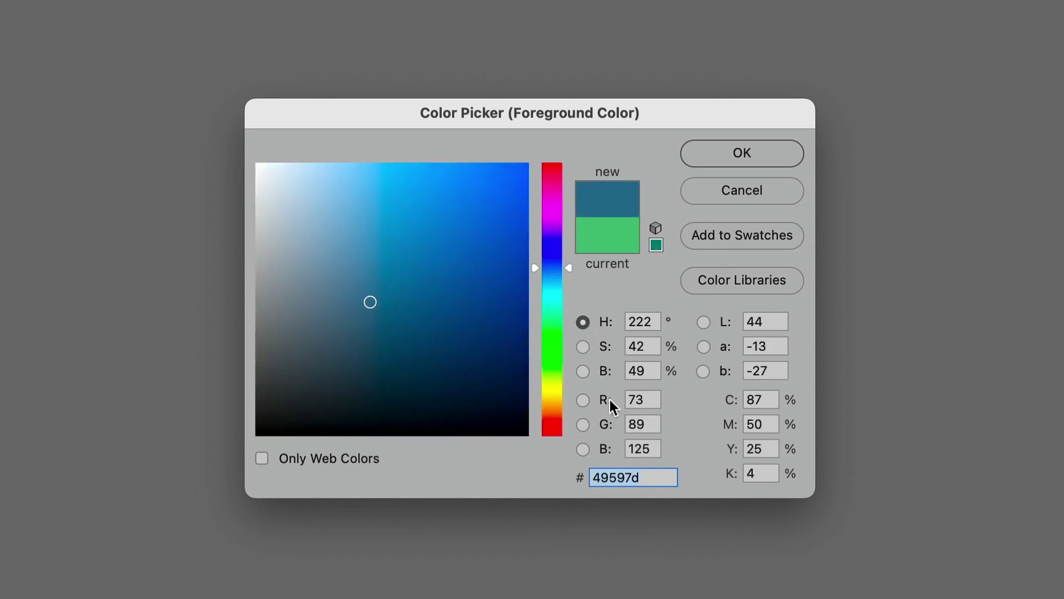
- Select the magenta percentage field in the Color Picker
left_click(768, 425)
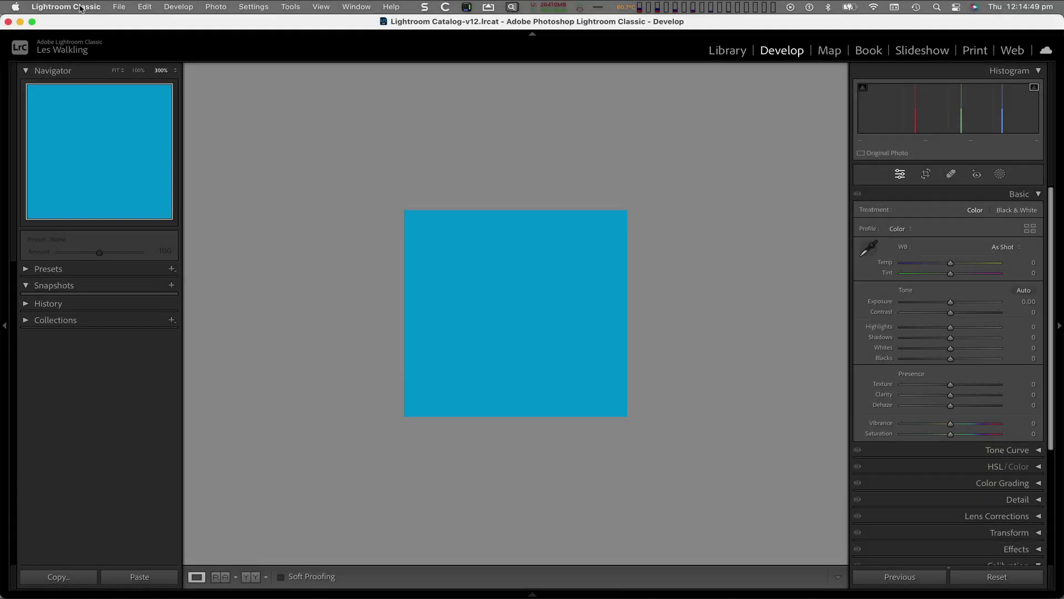
- Review Lightroom Classic's General preferences, then close the Preferences window
left_click(81, 7)
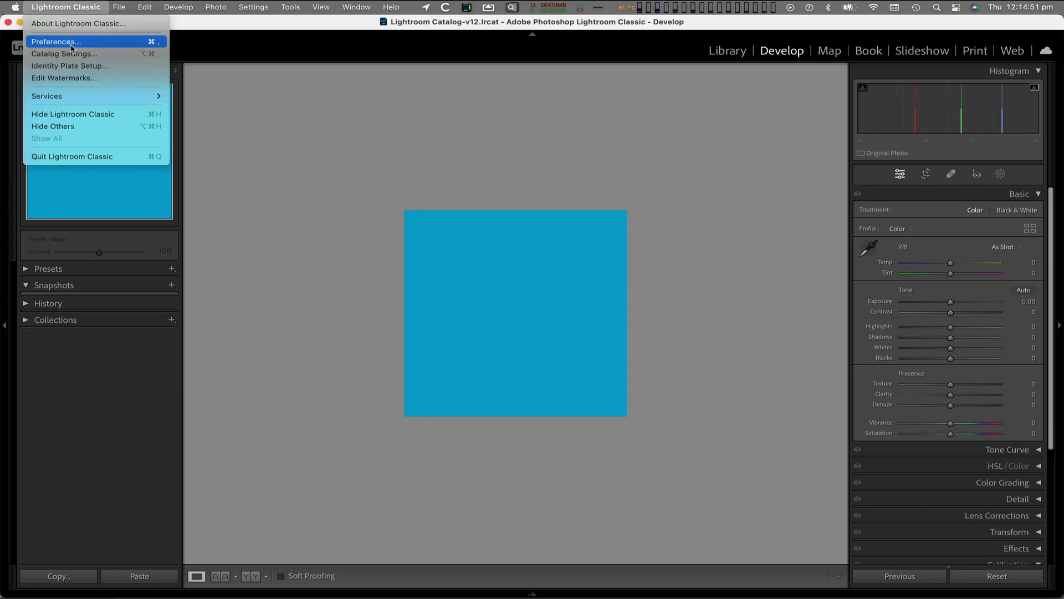
left_click(72, 41)
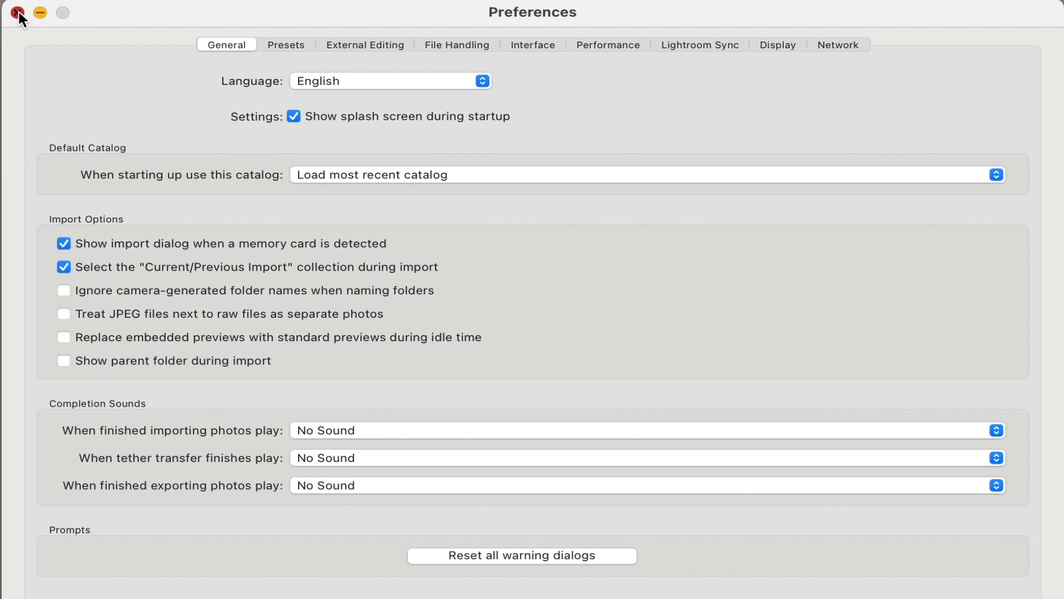
left_click(18, 13)
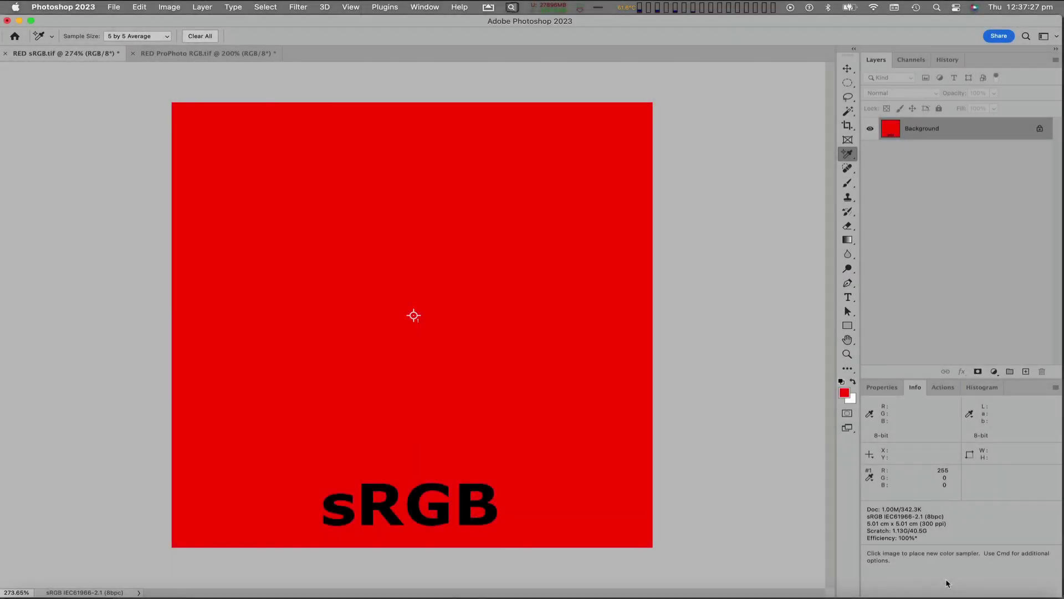
- Switch from Photoshop to Lightroom Classic with Cmd+Tab
key("super+Tab")
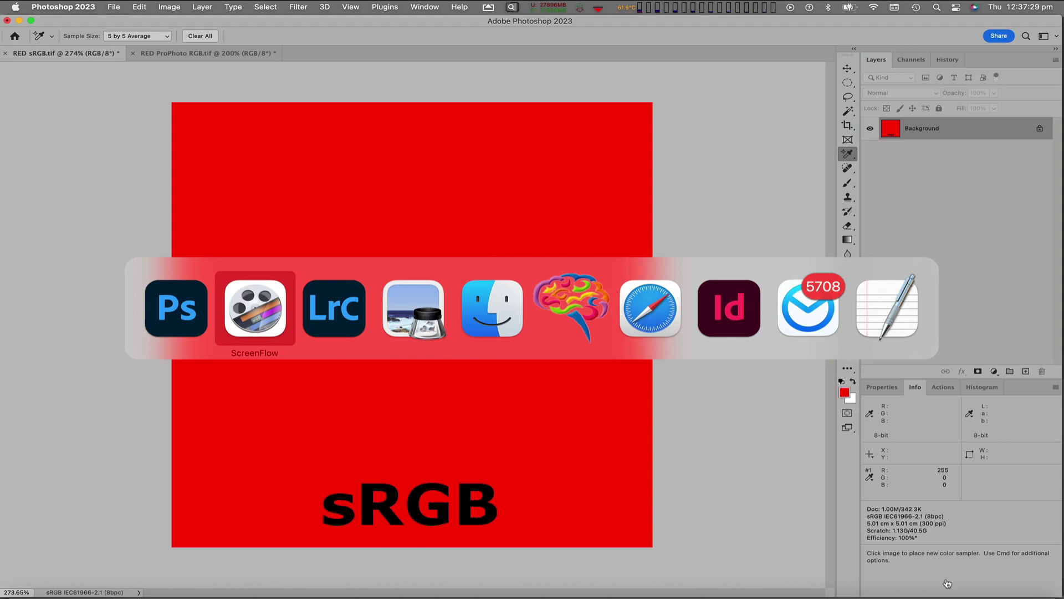
key("super+Tab")
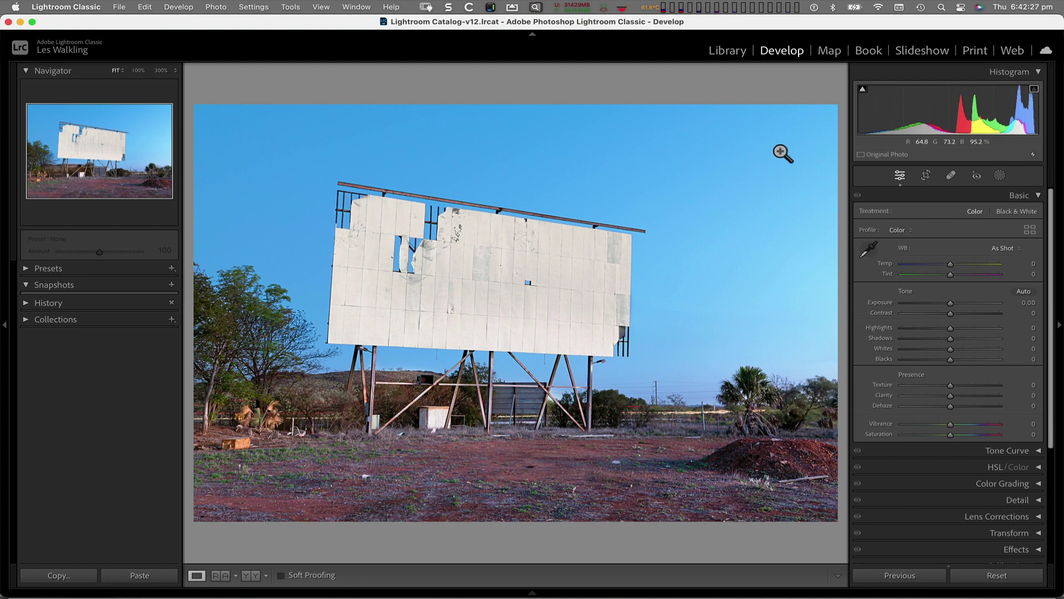
- Show the histogram's context menu with Show Info and Lab Color Values options
right_click(946, 106)
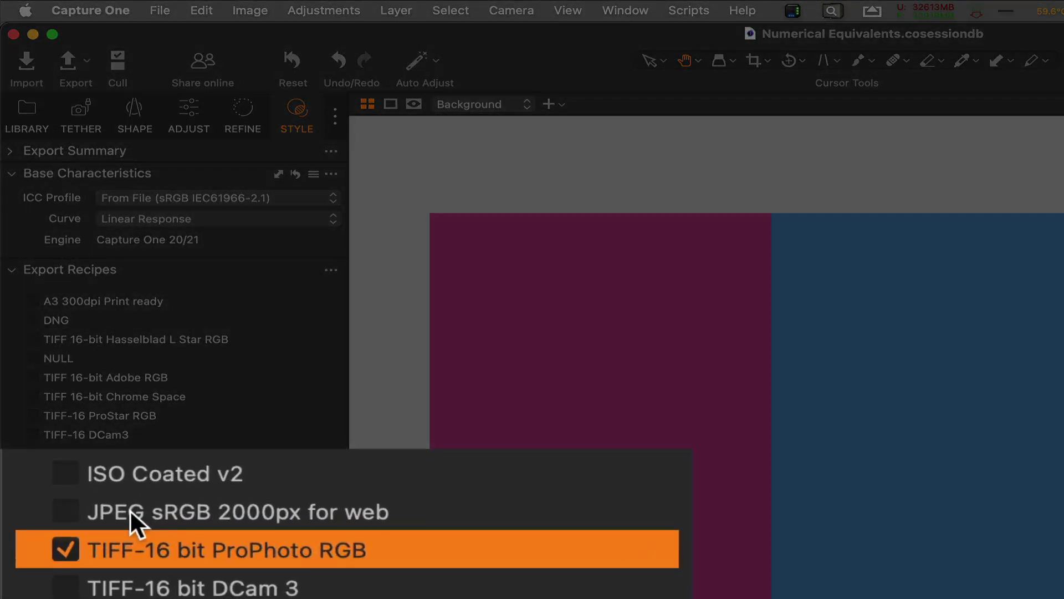
- Select the JPEG sRGB 2000px for web recipe in the Export Recipes list
left_click(130, 509)
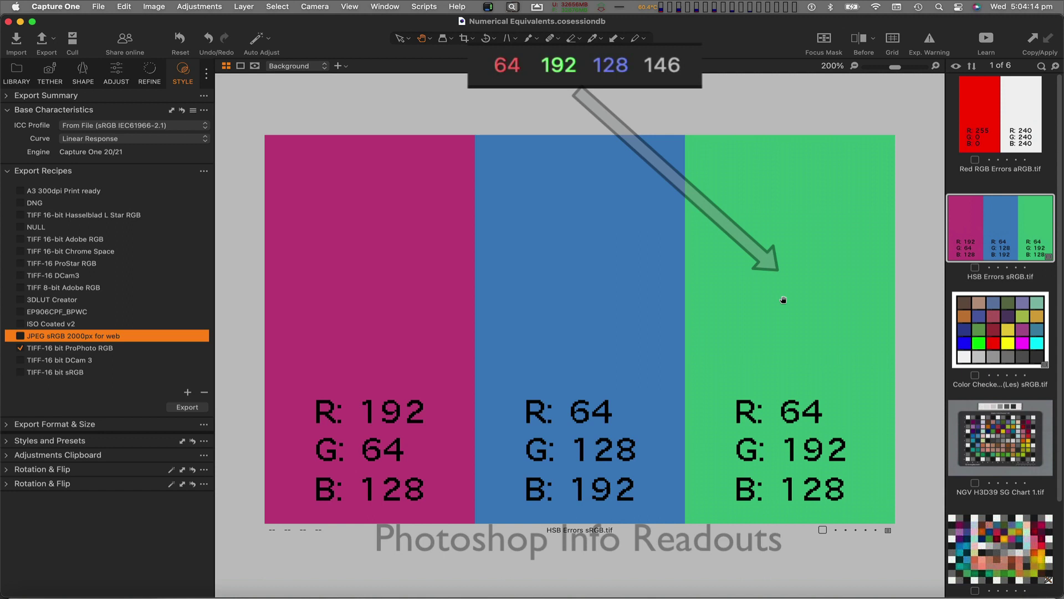
- Tick the JPEG sRGB 2000px recipe under Export Summary and send HSB Errors sRGB.tif to Photoshop 2023
left_click(6, 96)
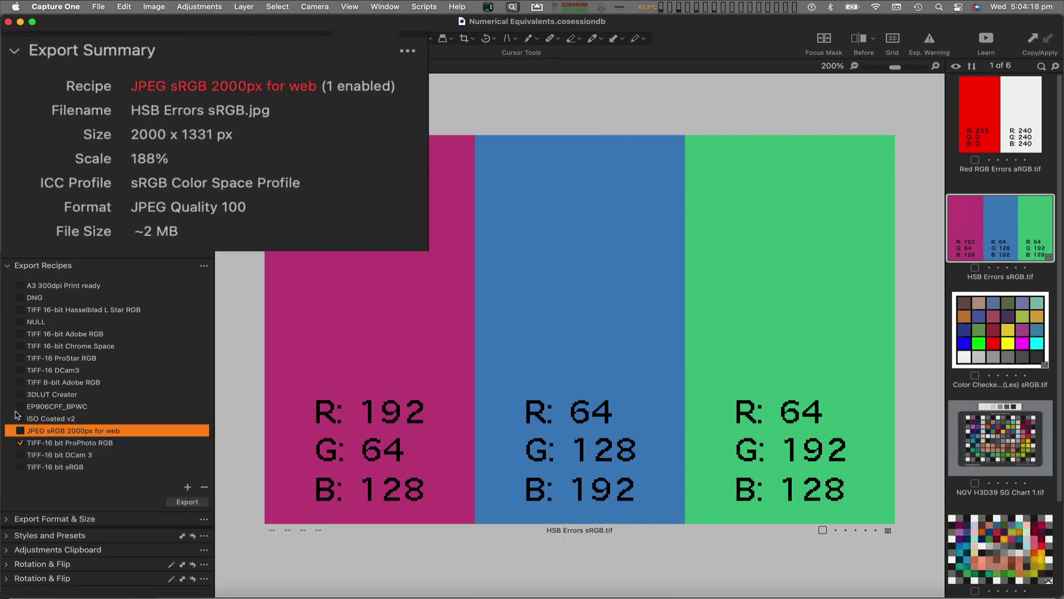
left_click(21, 431)
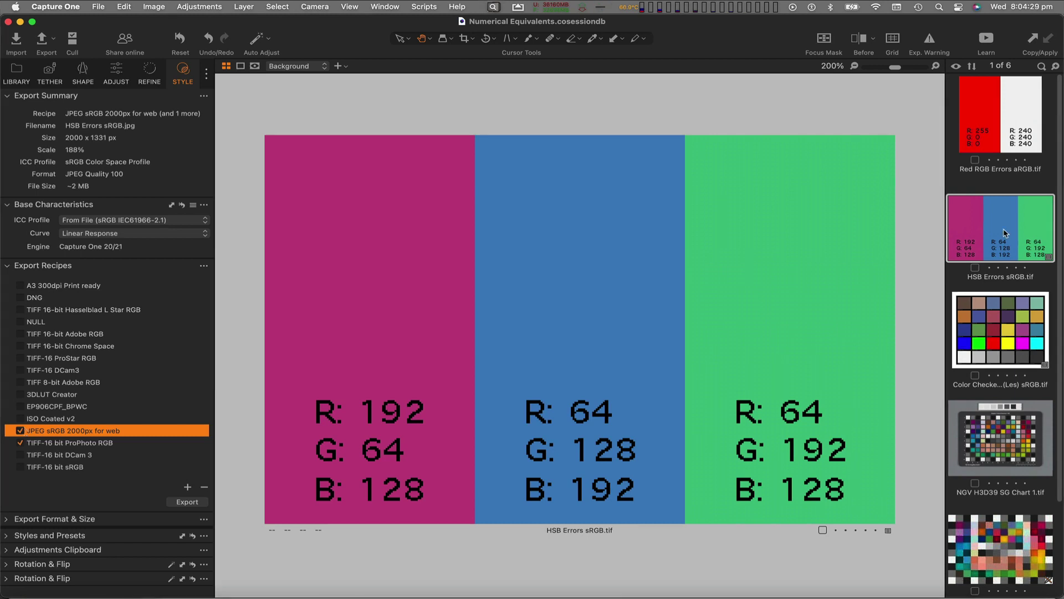
right_click(981, 223)
mouse_move(864, 283)
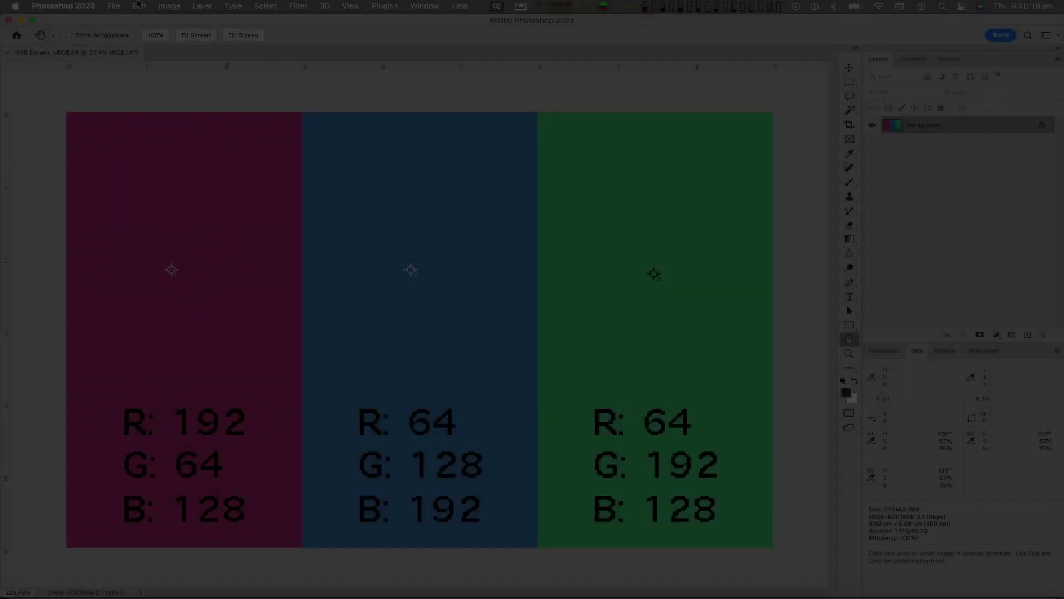
left_click(138, 6)
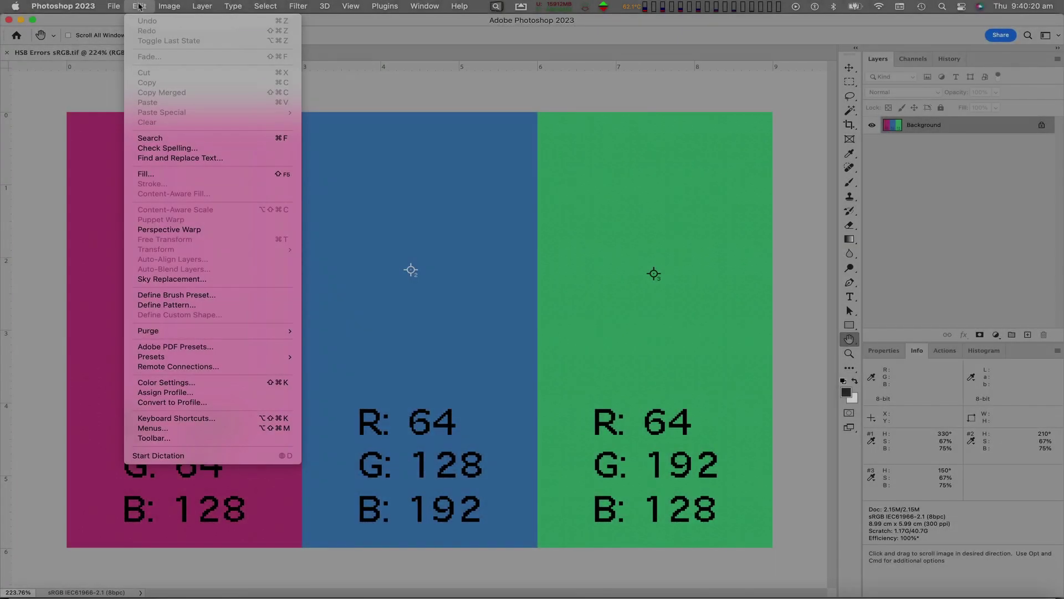
- Open Photoshop's Color Settings to review them for the HSB Errors image
left_click(195, 382)
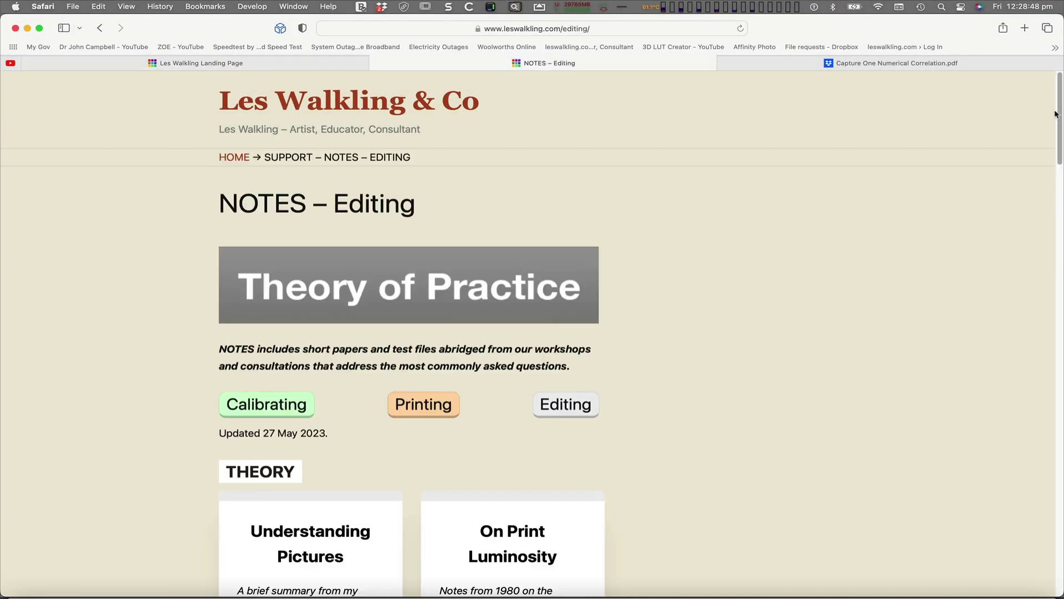
- Open the Capture One Numerical Correlation PDF and scroll to page 2's Photoshop readouts comparison
scroll(665, 248, "down", 12)
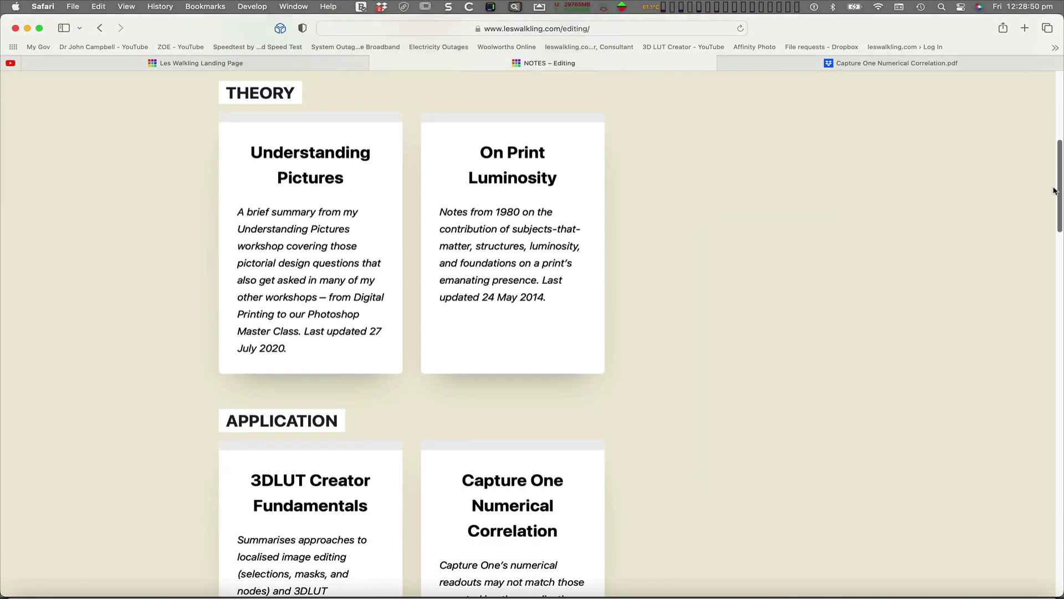
left_click(535, 283)
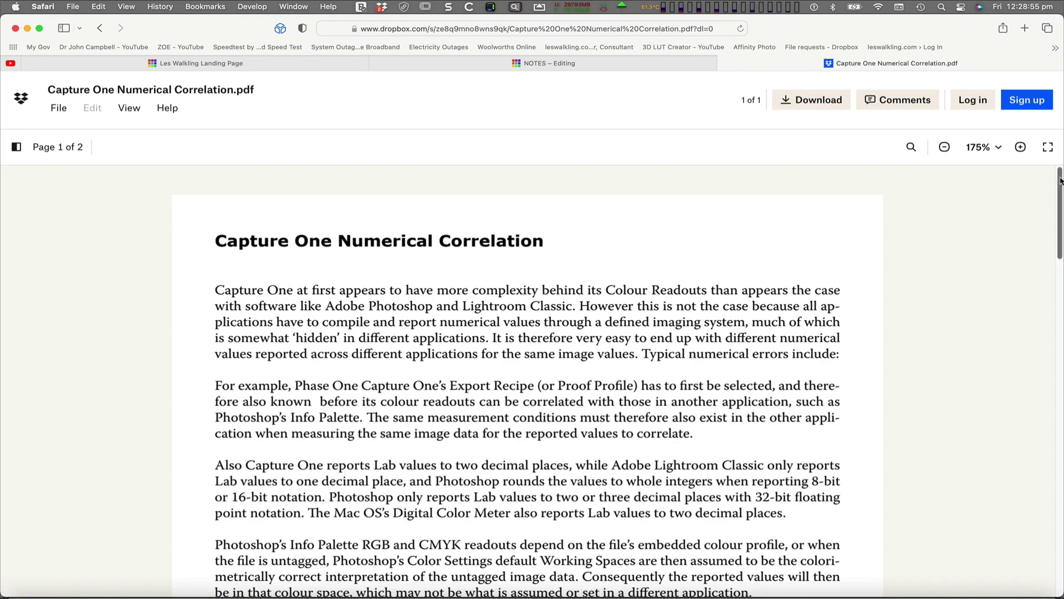
scroll(1049, 310, "down", 10)
scroll(1050, 310, "down", 10)
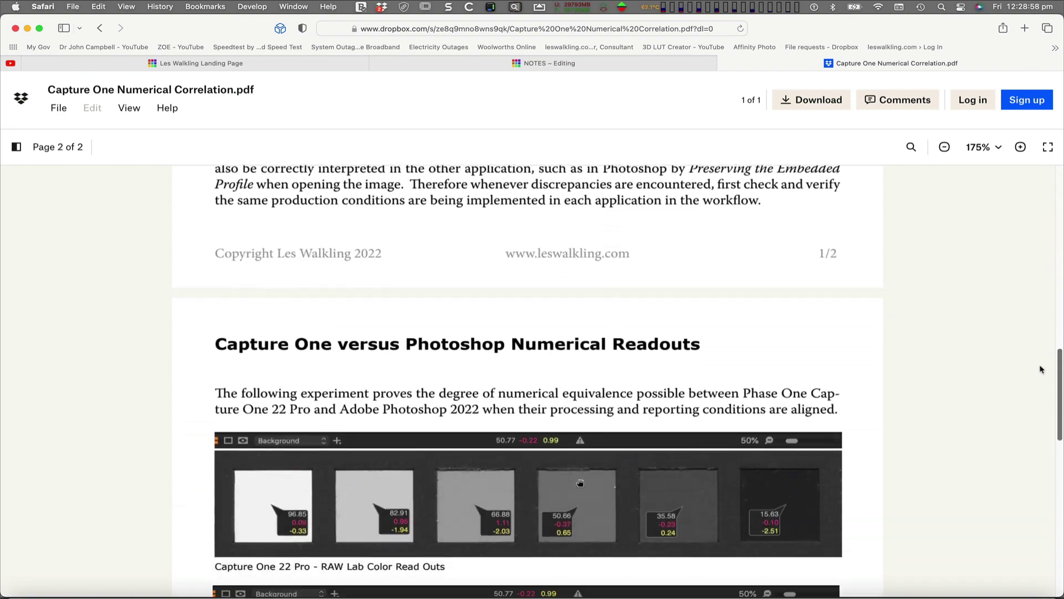